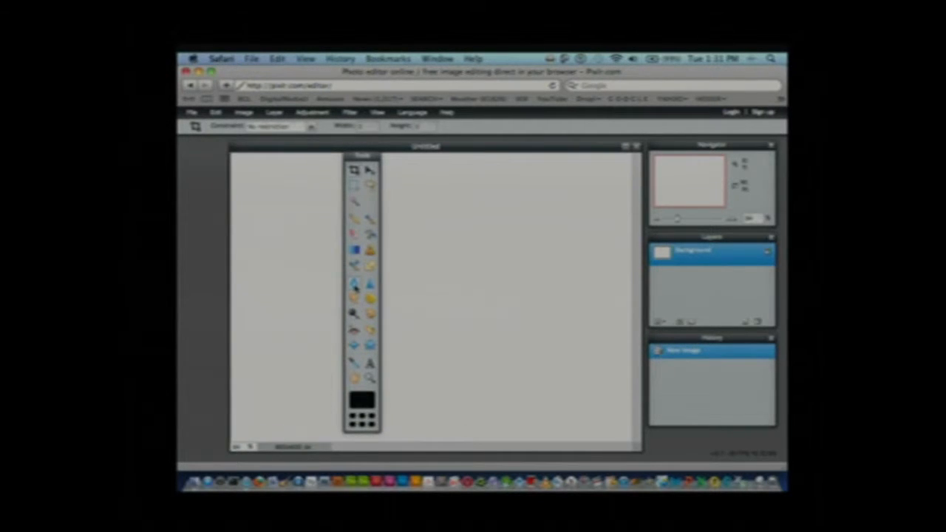
Fill the blank canvas with a bright red using the Paint Bucket, keeping the tool palette clear of the canvas
{"action": "left_click_drag", "start_coordinate": [362, 156], "coordinate": [233, 155]}
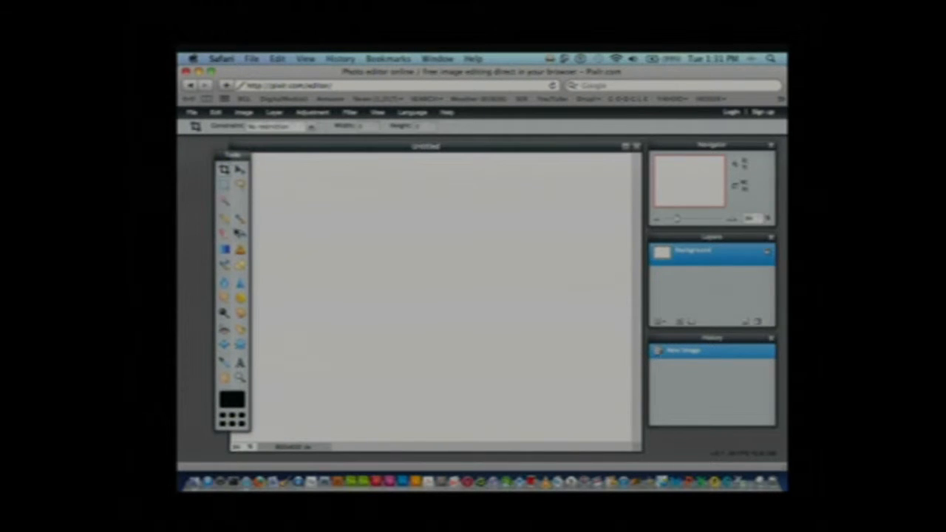
{"action": "left_click", "coordinate": [242, 233]}
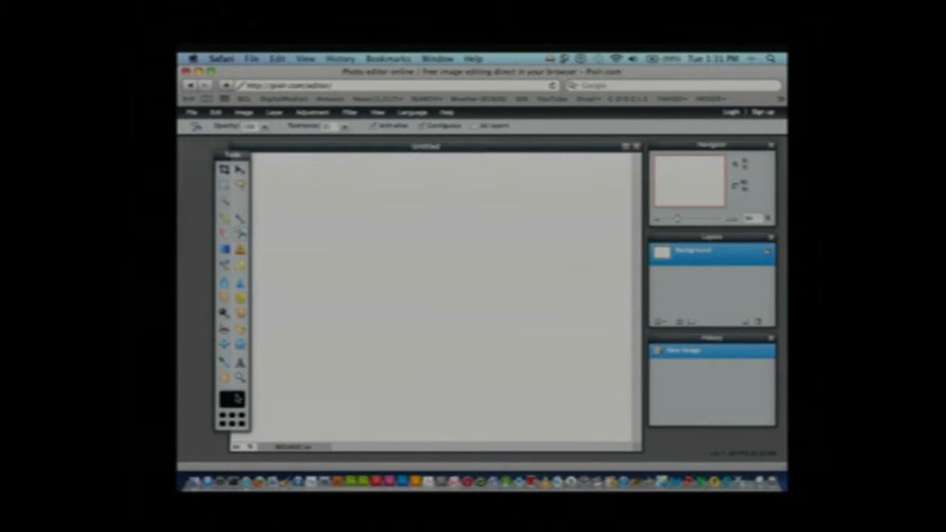
{"action": "left_click", "coordinate": [236, 398]}
{"action": "left_click", "coordinate": [440, 241]}
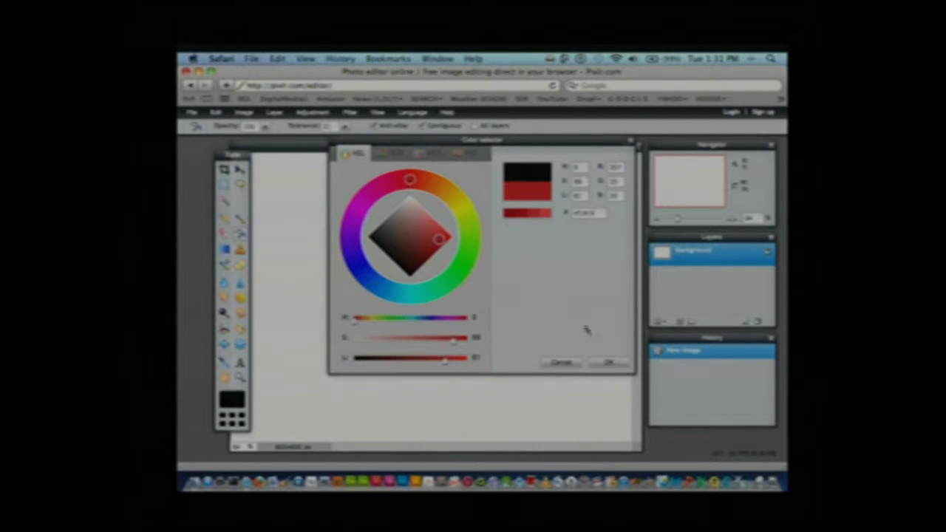
{"action": "left_click", "coordinate": [612, 362]}
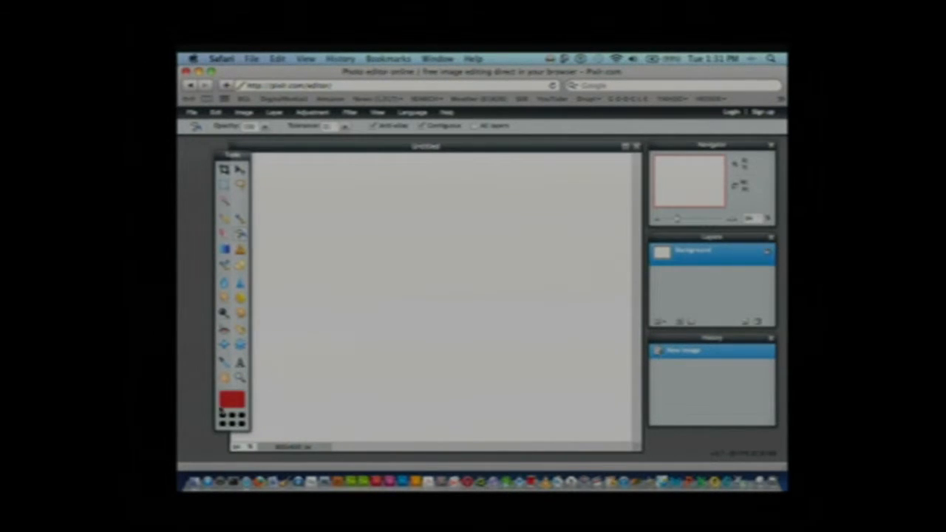
{"action": "left_click", "coordinate": [241, 234]}
{"action": "left_click", "coordinate": [398, 224]}
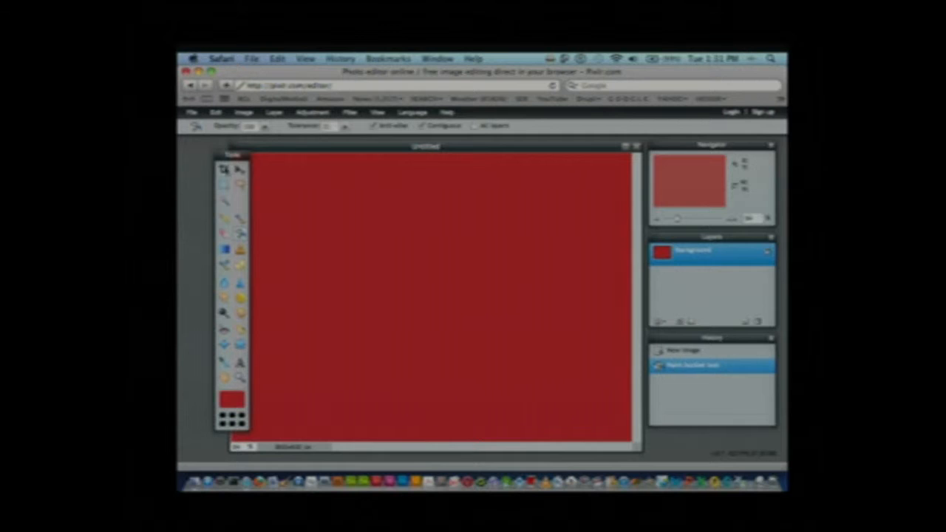
Crop the red canvas to a centred rectangle, trimming a margin off all four sides
{"action": "left_click_drag", "start_coordinate": [237, 157], "coordinate": [216, 152]}
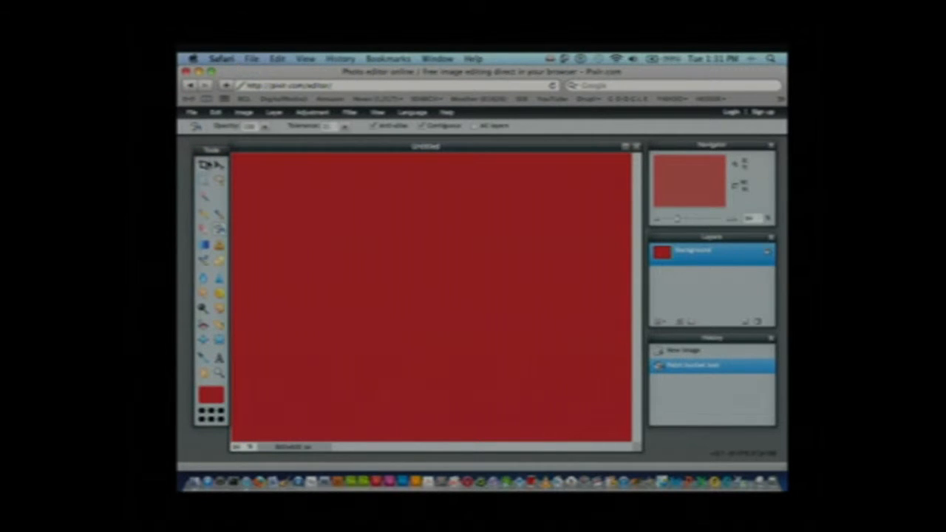
{"action": "left_click", "coordinate": [204, 164]}
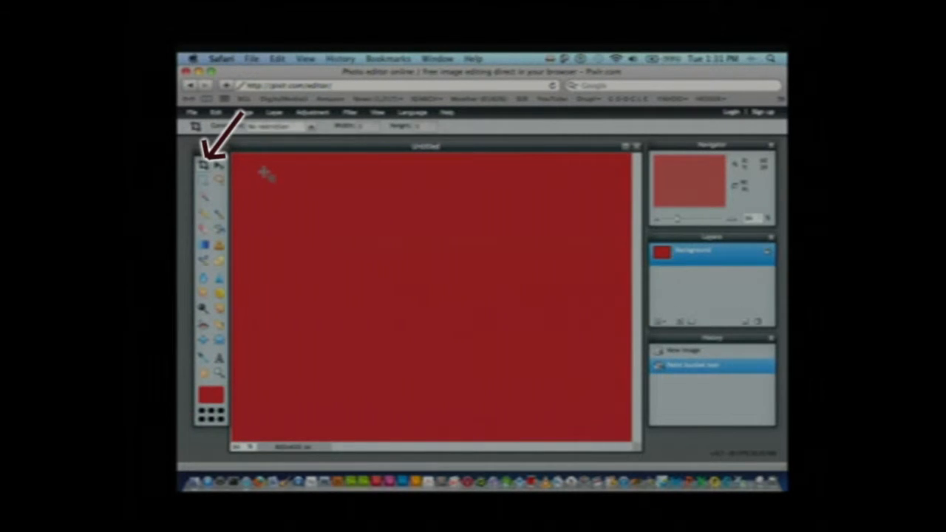
{"action": "left_click_drag", "start_coordinate": [270, 175], "coordinate": [596, 394]}
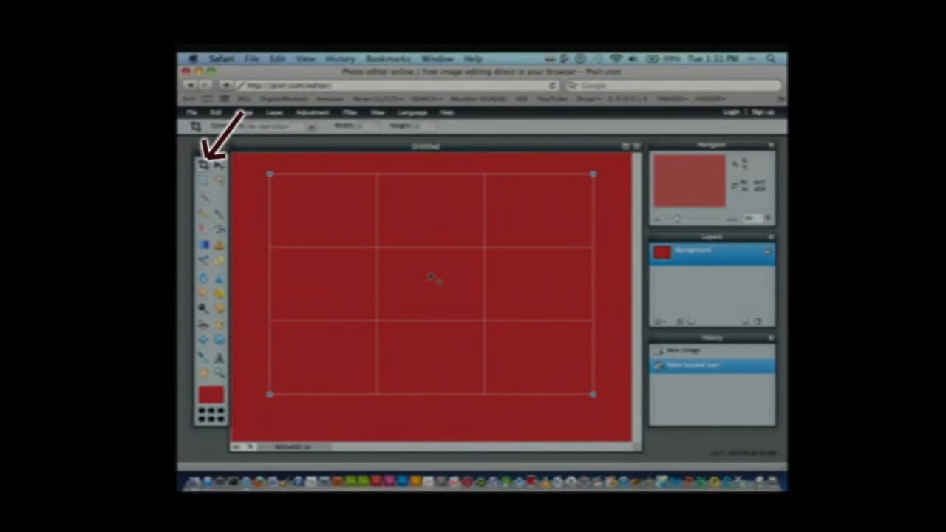
{"action": "key", "text": "Return"}
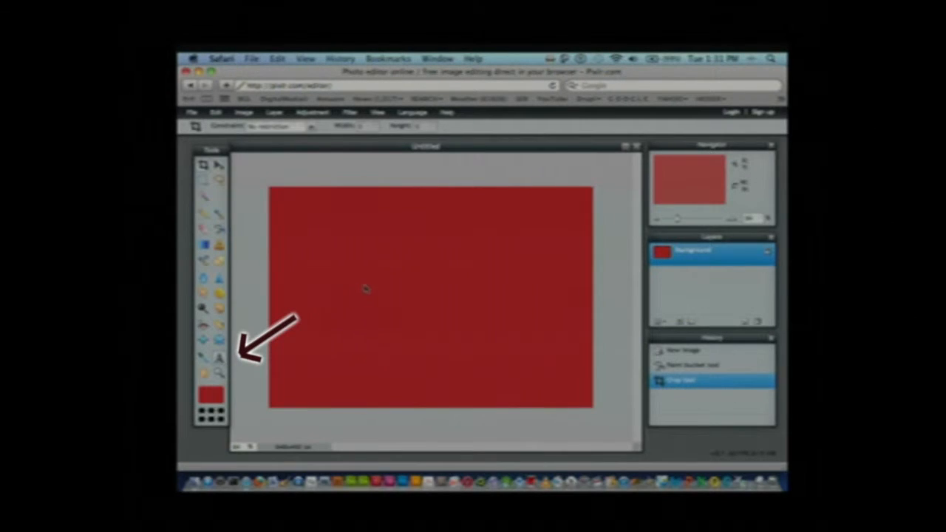
Add the text "THIS IS TEXT" in the upper-left area of the red canvas
{"action": "left_click", "coordinate": [219, 357]}
{"action": "left_click", "coordinate": [306, 236]}
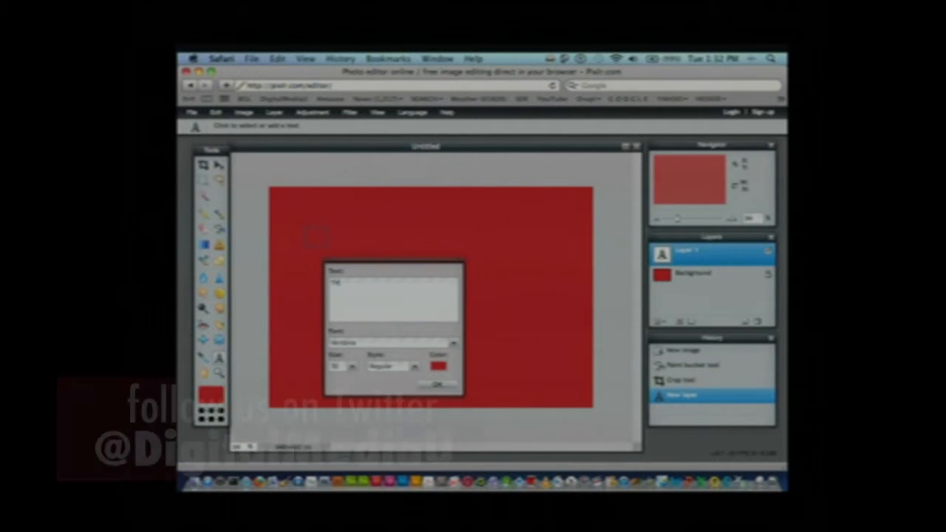
{"action": "type", "text": "THIS IS TEXT"}
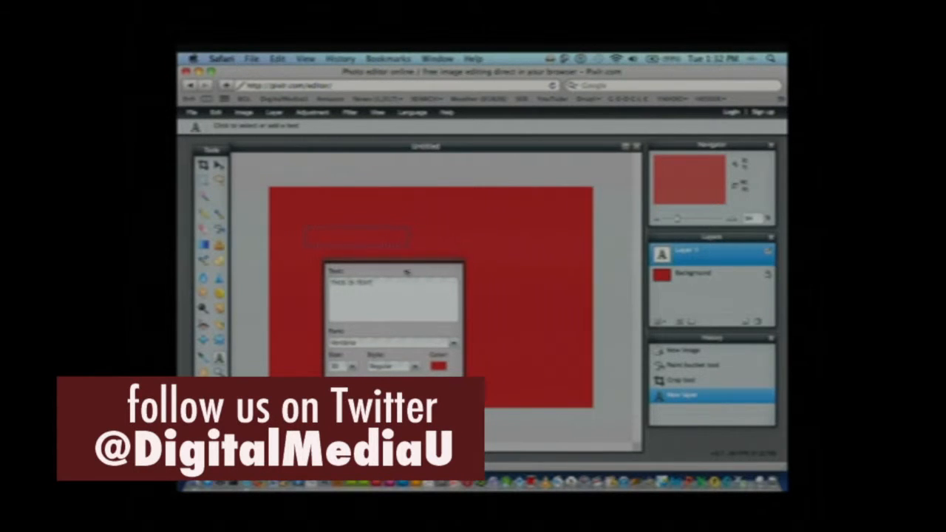
Change the color of the "THIS IS TEXT" lettering from red to off-white
{"action": "left_click_drag", "start_coordinate": [371, 282], "coordinate": [326, 285]}
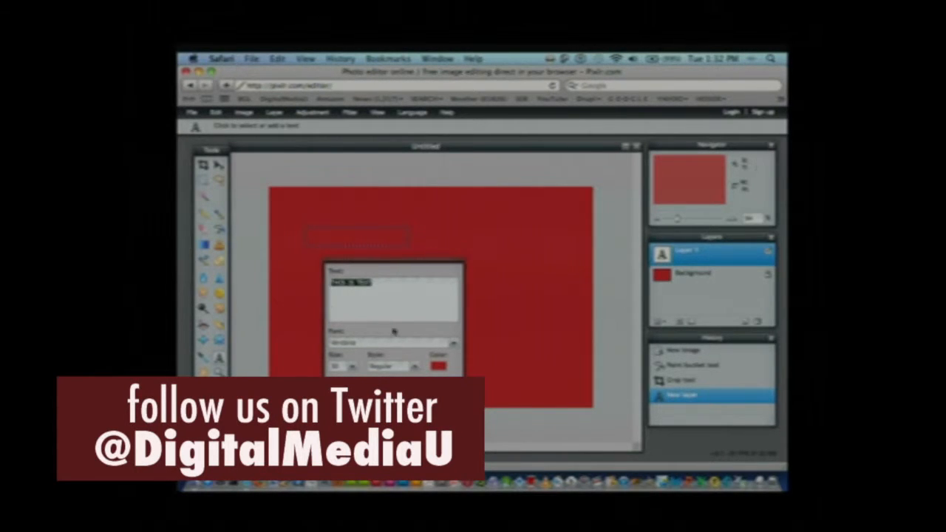
{"action": "left_click", "coordinate": [442, 367]}
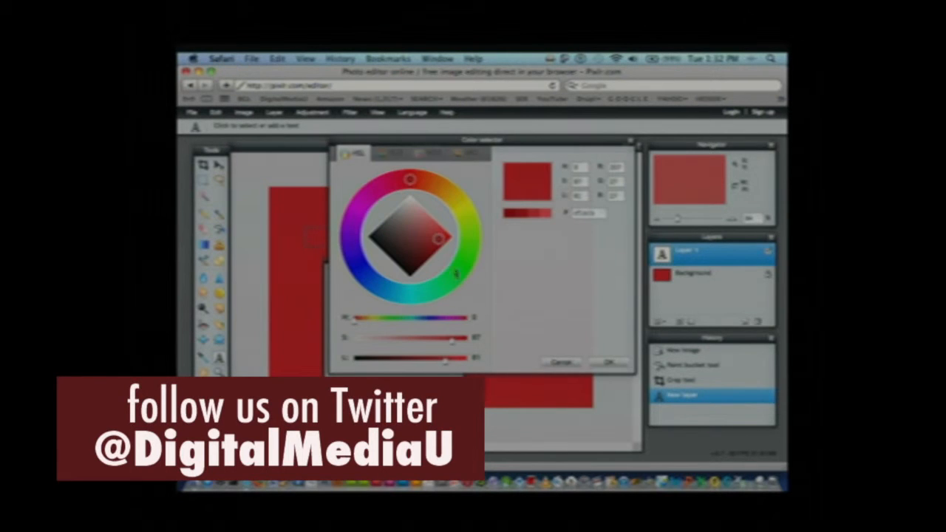
{"action": "left_click", "coordinate": [459, 209]}
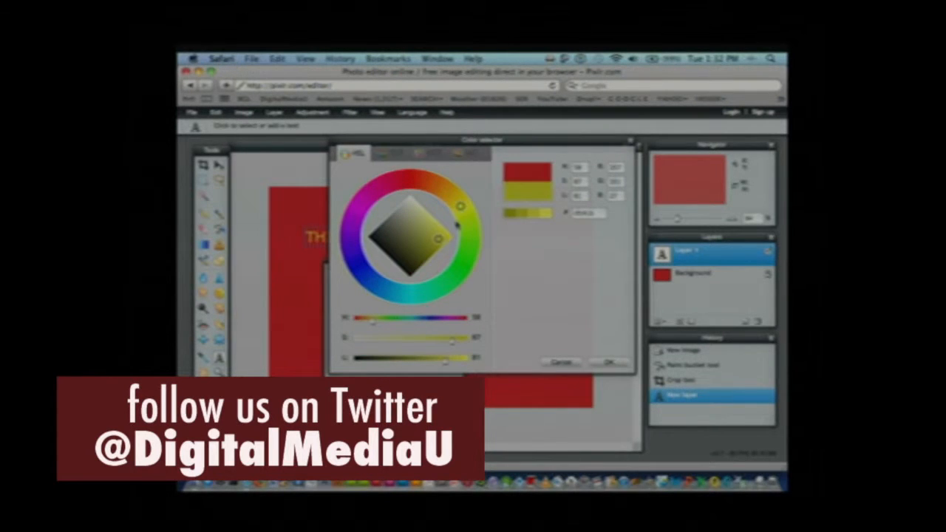
{"action": "left_click", "coordinate": [411, 204]}
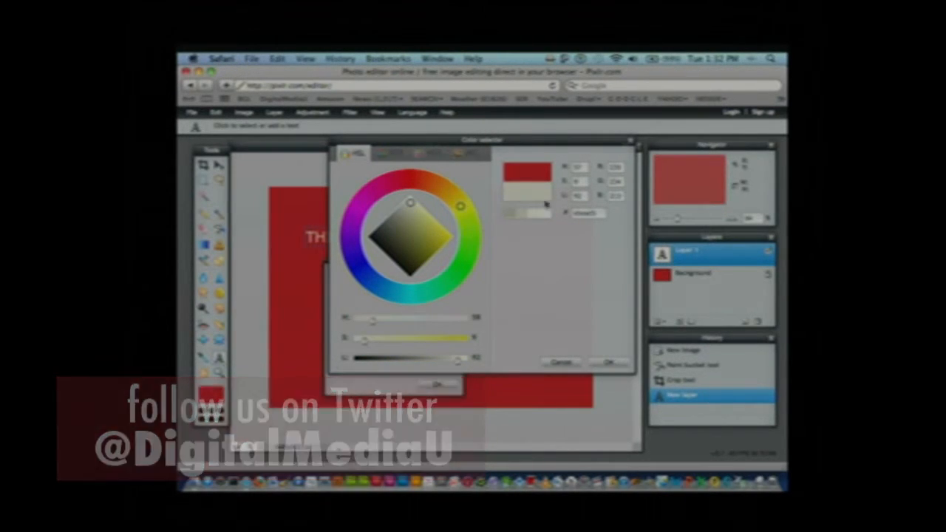
{"action": "left_click", "coordinate": [607, 362]}
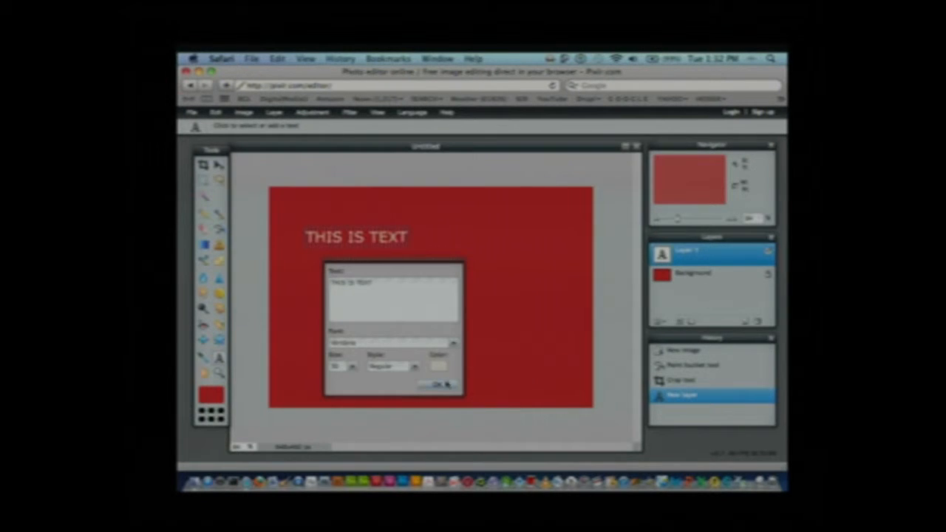
Enlarge the "THIS IS TEXT" lettering to roughly twice its size, keep the Regular style, and apply the text
{"action": "left_click", "coordinate": [353, 367]}
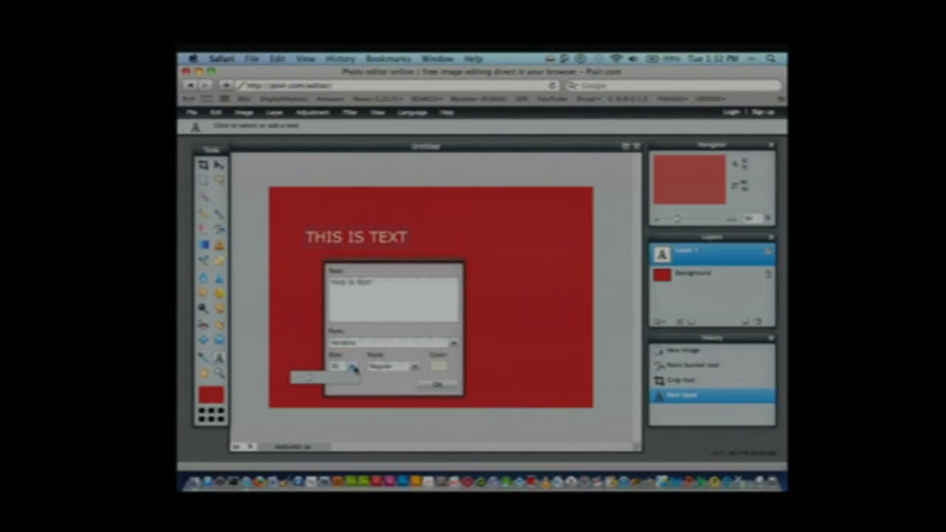
{"action": "left_click_drag", "start_coordinate": [310, 380], "coordinate": [327, 380]}
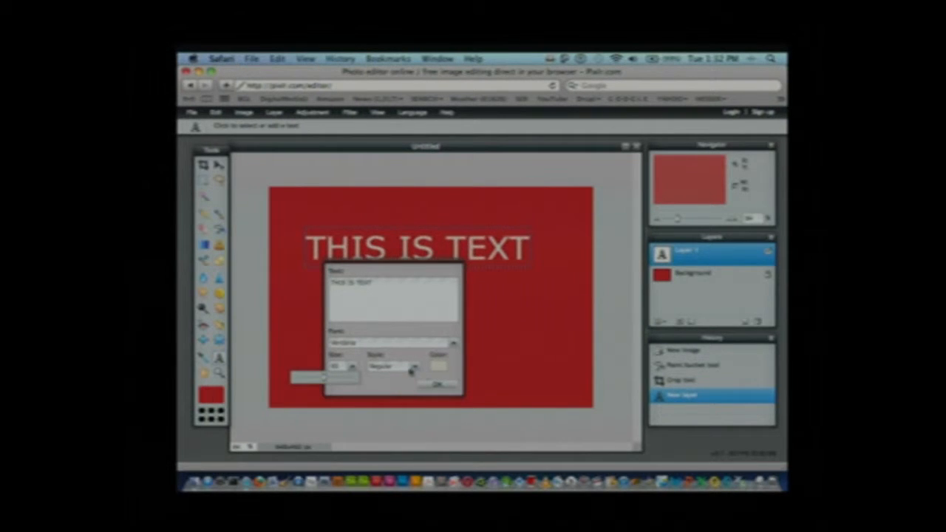
{"action": "left_click", "coordinate": [414, 369]}
{"action": "left_click", "coordinate": [415, 368]}
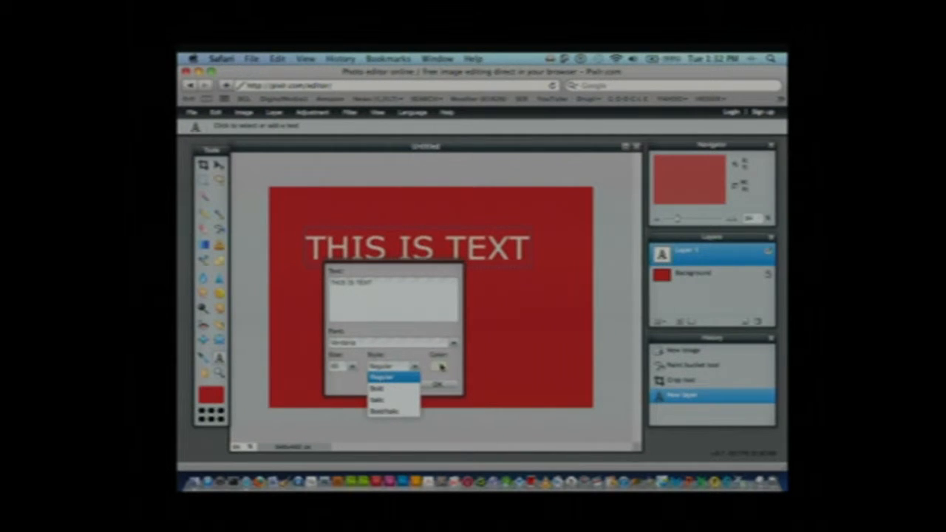
{"action": "left_click", "coordinate": [415, 358]}
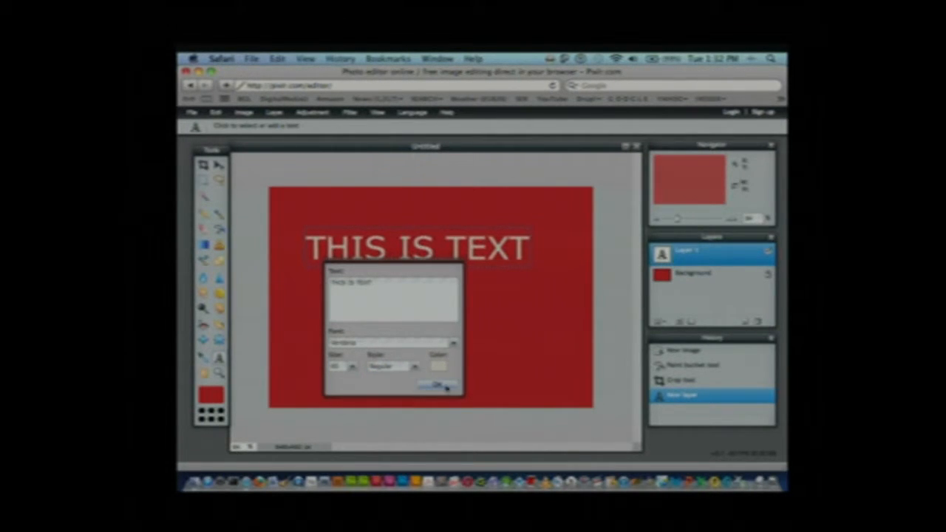
{"action": "left_click", "coordinate": [445, 386]}
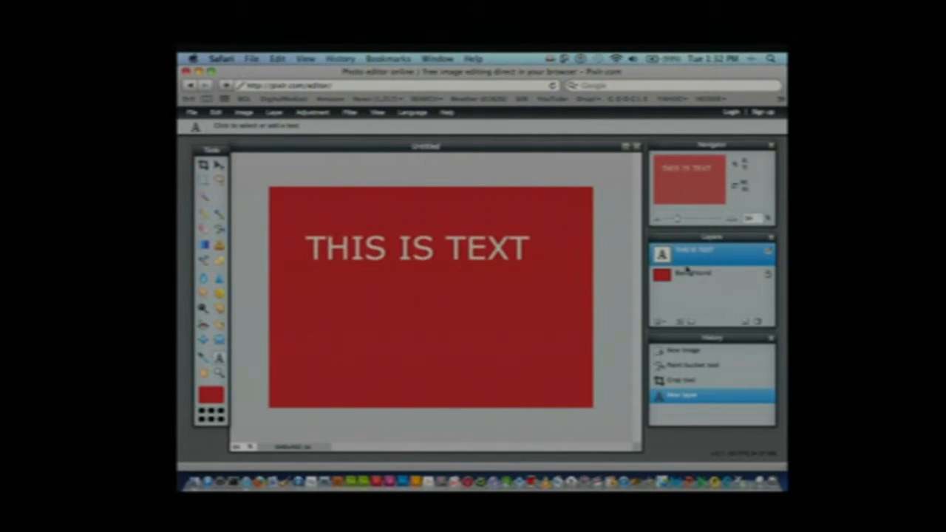
Move the "THIS IS TEXT" layer slightly down and to the right on the canvas with the Move tool
{"action": "left_click_drag", "start_coordinate": [692, 240], "coordinate": [672, 239]}
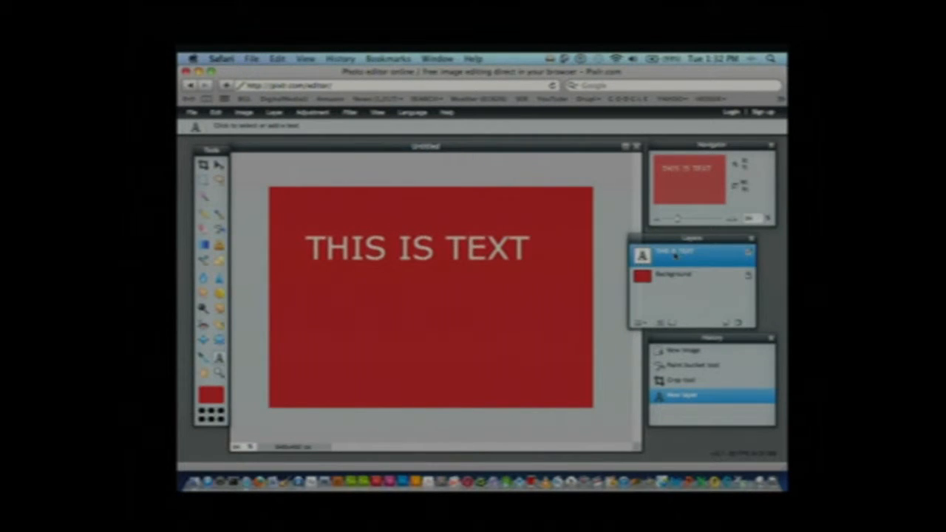
{"action": "left_click_drag", "start_coordinate": [674, 236], "coordinate": [589, 245]}
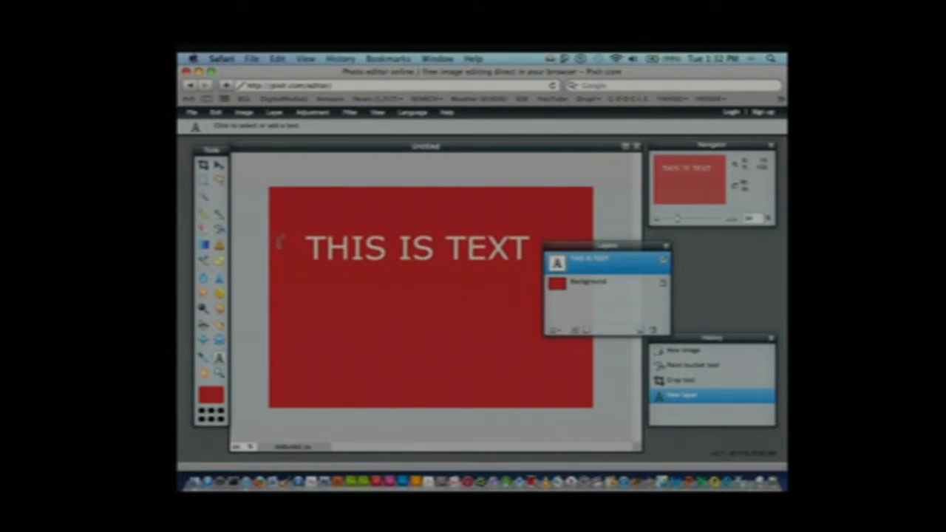
{"action": "left_click", "coordinate": [219, 164]}
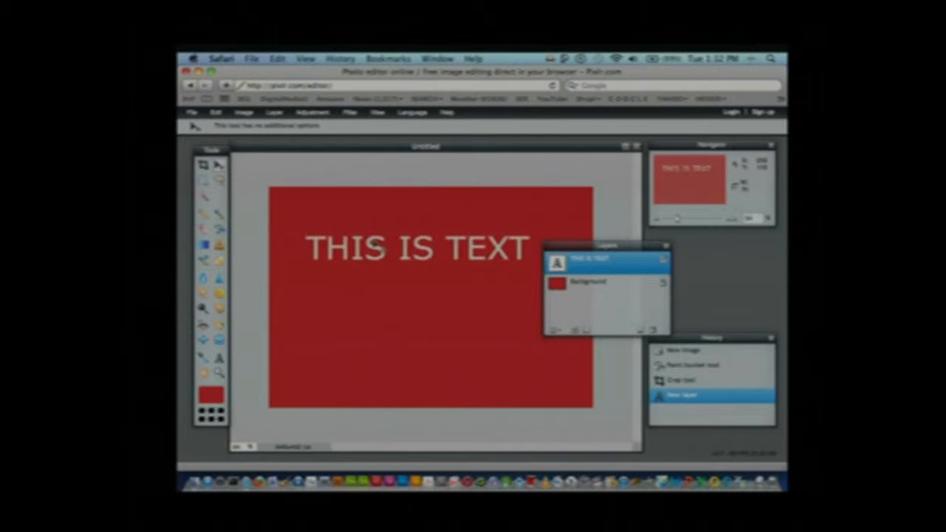
{"action": "left_click_drag", "start_coordinate": [378, 248], "coordinate": [392, 260]}
{"action": "left_click_drag", "start_coordinate": [576, 249], "coordinate": [653, 259]}
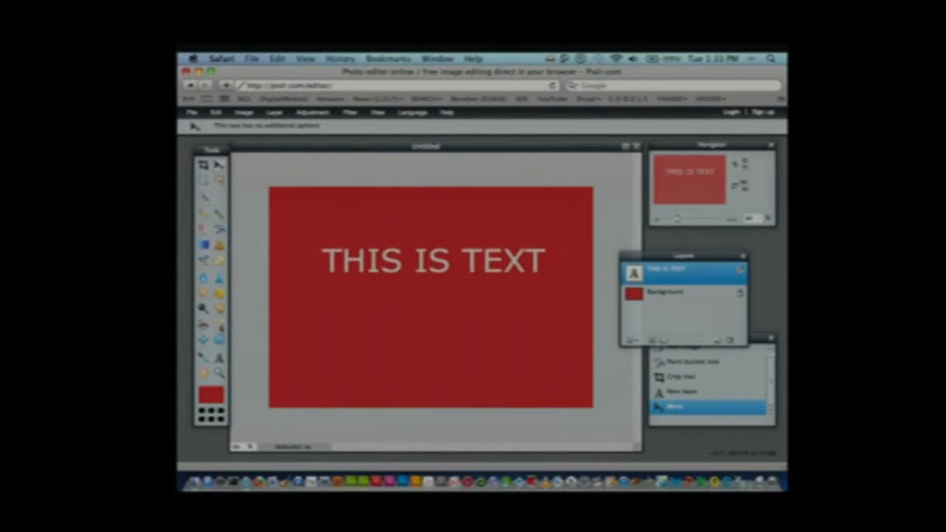
Add a second text layer reading "THIS IS MORE TEXT" in off-white below the first line
{"action": "left_click", "coordinate": [219, 358]}
{"action": "left_click", "coordinate": [371, 344]}
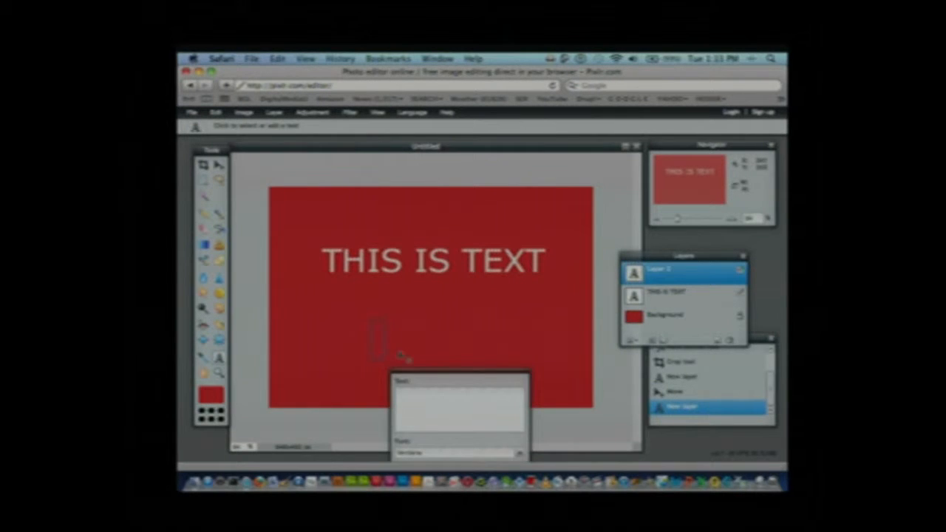
{"action": "type", "text": "THIS IS MORE TEXT"}
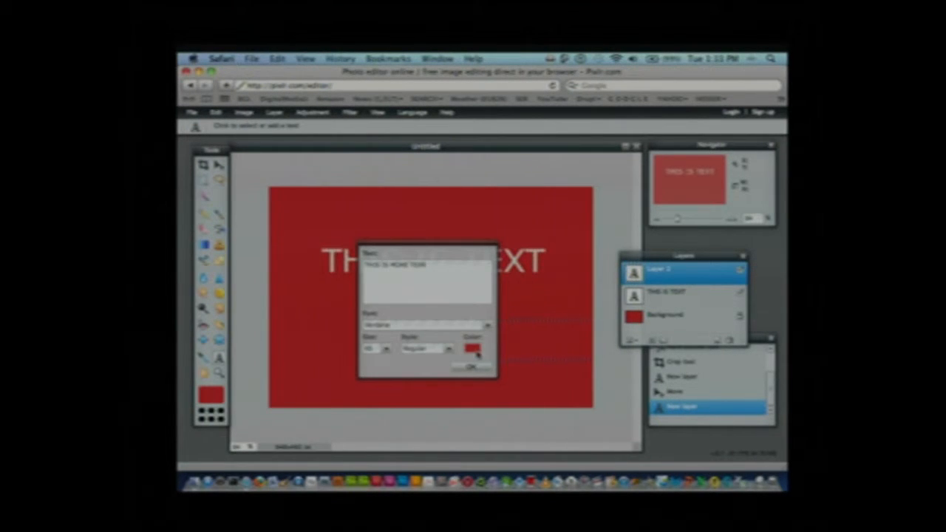
{"action": "left_click", "coordinate": [472, 348]}
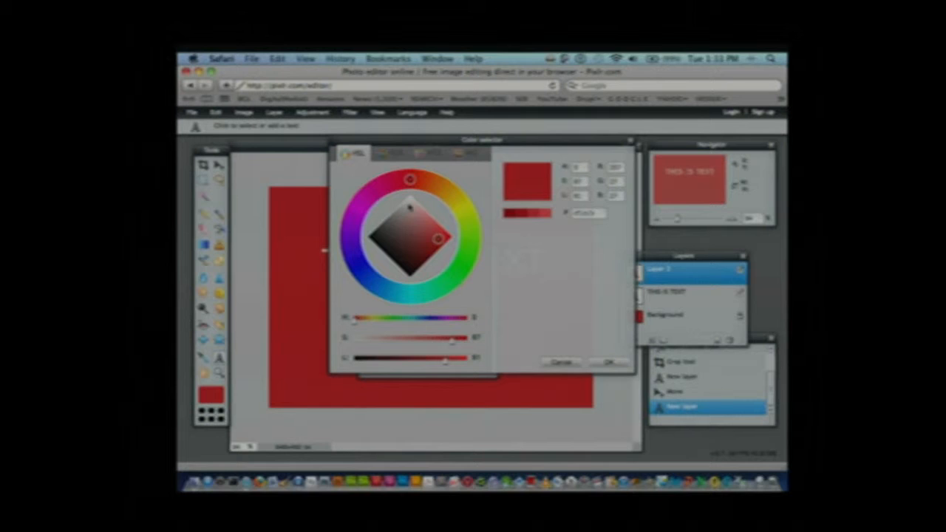
{"action": "left_click", "coordinate": [410, 202]}
{"action": "left_click", "coordinate": [609, 362]}
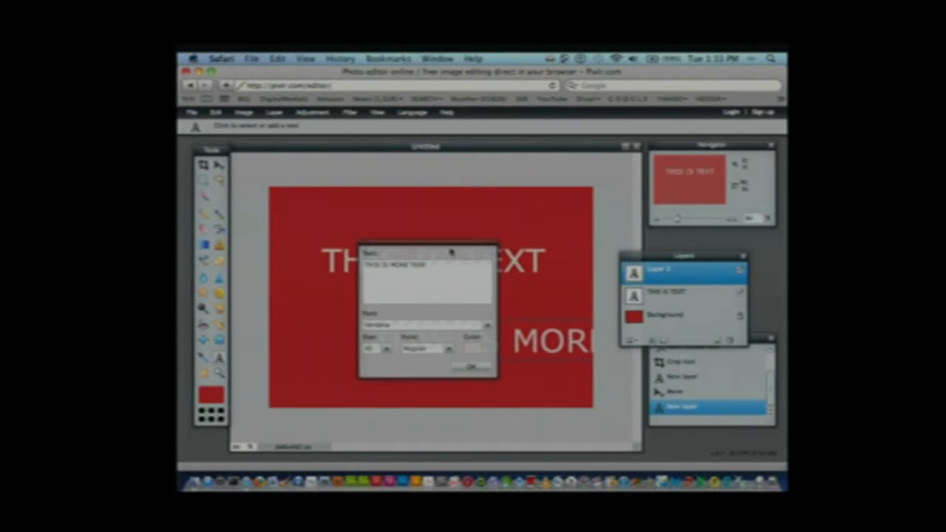
{"action": "left_click", "coordinate": [476, 371]}
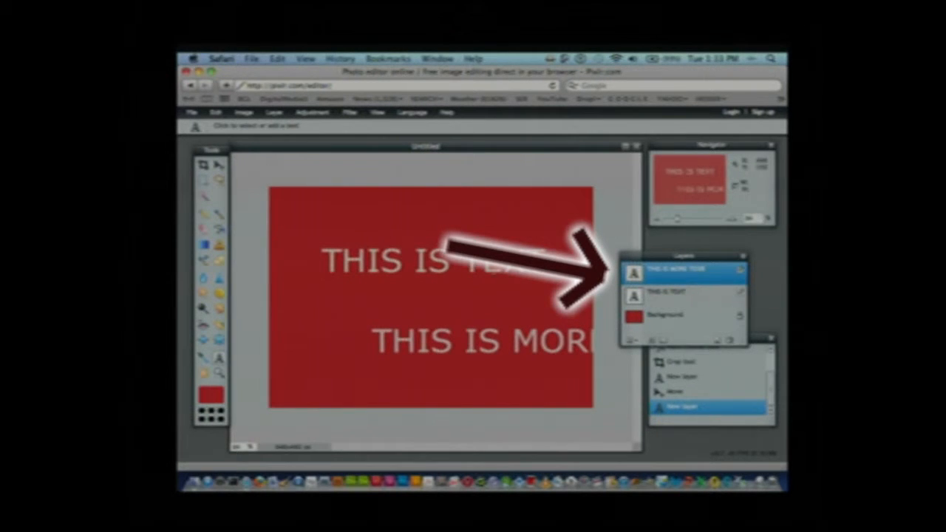
Move the "THIS IS MORE TEXT" layer left and slightly up so it sits beneath the first line
{"action": "left_click", "coordinate": [218, 166]}
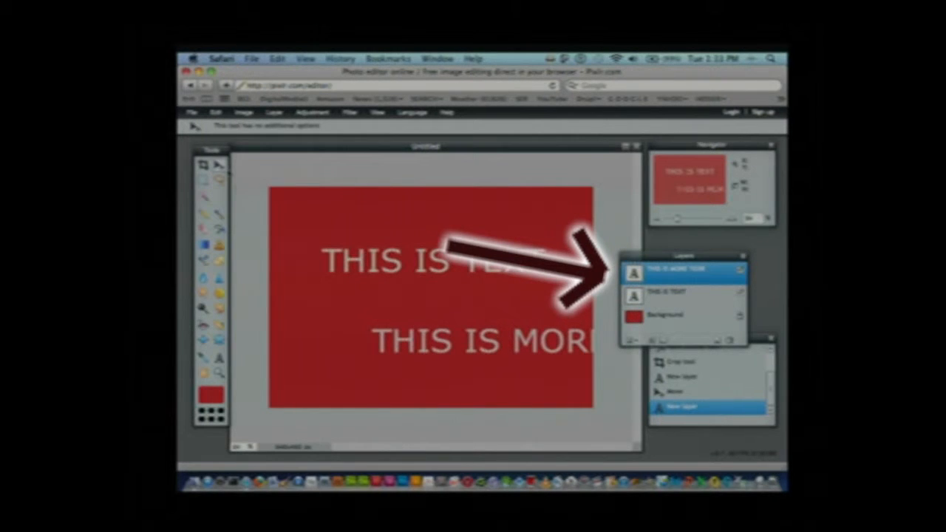
{"action": "left_click_drag", "start_coordinate": [222, 153], "coordinate": [291, 170]}
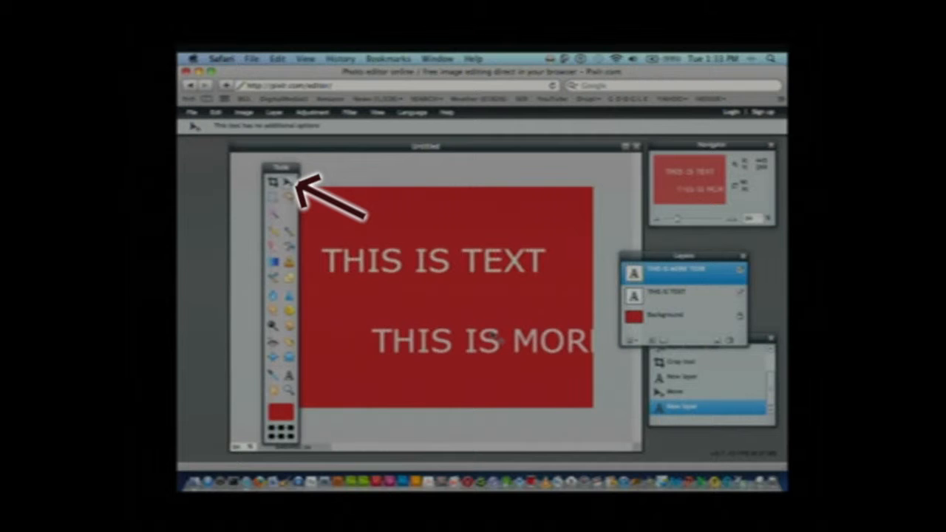
{"action": "mouse_move", "coordinate": [499, 340]}
{"action": "left_mouse_down"}
{"action": "mouse_move", "coordinate": [466, 328]}
{"action": "mouse_move", "coordinate": [448, 339]}
{"action": "mouse_move", "coordinate": [427, 313]}
{"action": "mouse_move", "coordinate": [420, 324]}
{"action": "left_mouse_up"}
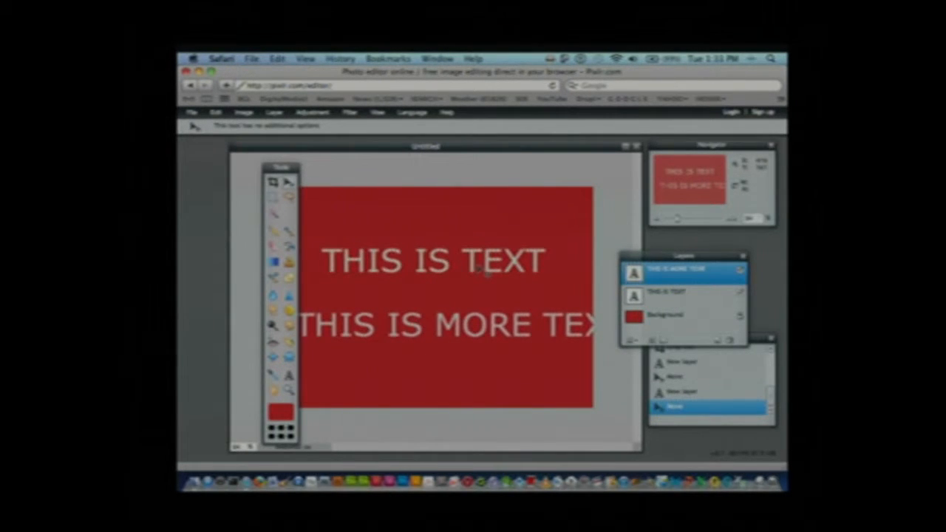
{"action": "left_click_drag", "start_coordinate": [474, 265], "coordinate": [472, 267]}
Select the "THIS IS TEXT" layer and move it up toward the upper edge of the red canvas
{"action": "left_click", "coordinate": [661, 293]}
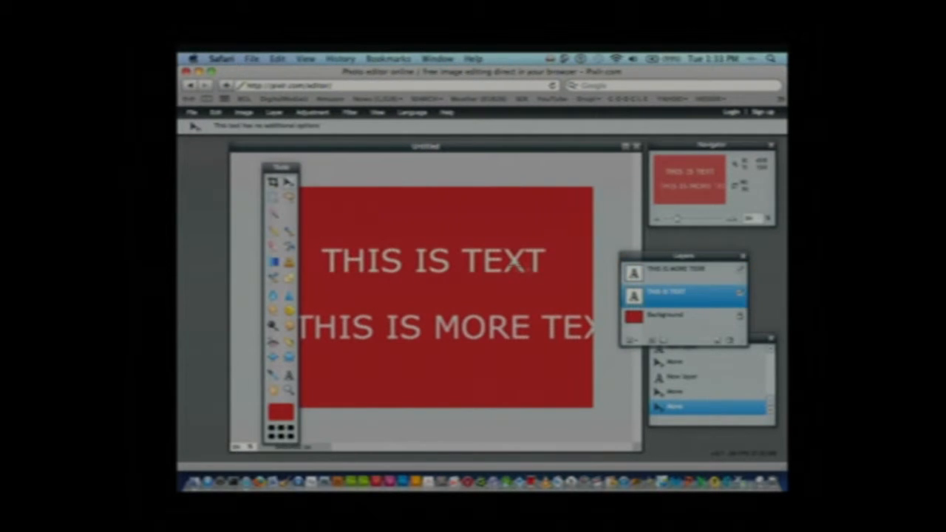
{"action": "left_click_drag", "start_coordinate": [489, 261], "coordinate": [491, 237]}
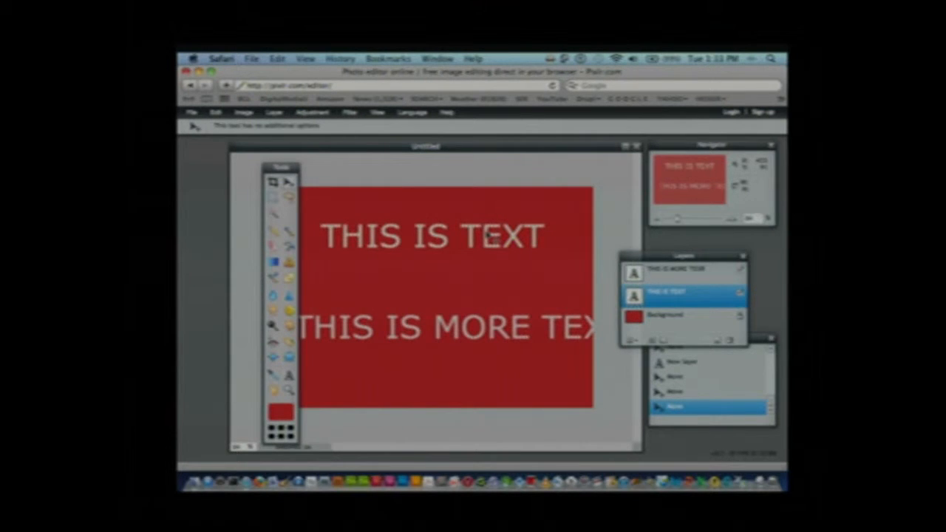
Move the "THIS IS TEXT" layer slightly down and lower its opacity so the red background shows through the letters
{"action": "mouse_move", "coordinate": [456, 335]}
{"action": "left_mouse_down"}
{"action": "mouse_move", "coordinate": [449, 319]}
{"action": "mouse_move", "coordinate": [450, 347]}
{"action": "left_mouse_up"}
{"action": "left_click", "coordinate": [637, 341]}
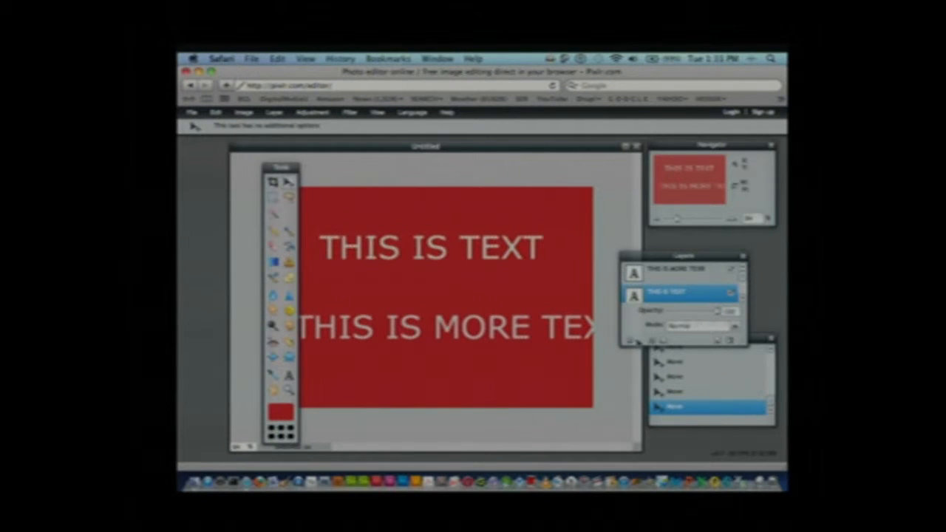
{"action": "left_click", "coordinate": [637, 342]}
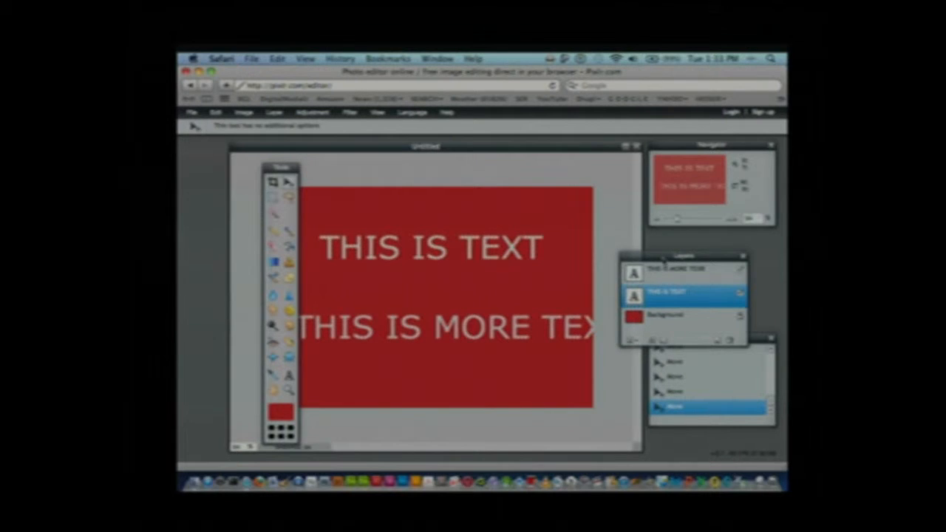
{"action": "left_click_drag", "start_coordinate": [663, 259], "coordinate": [627, 213]}
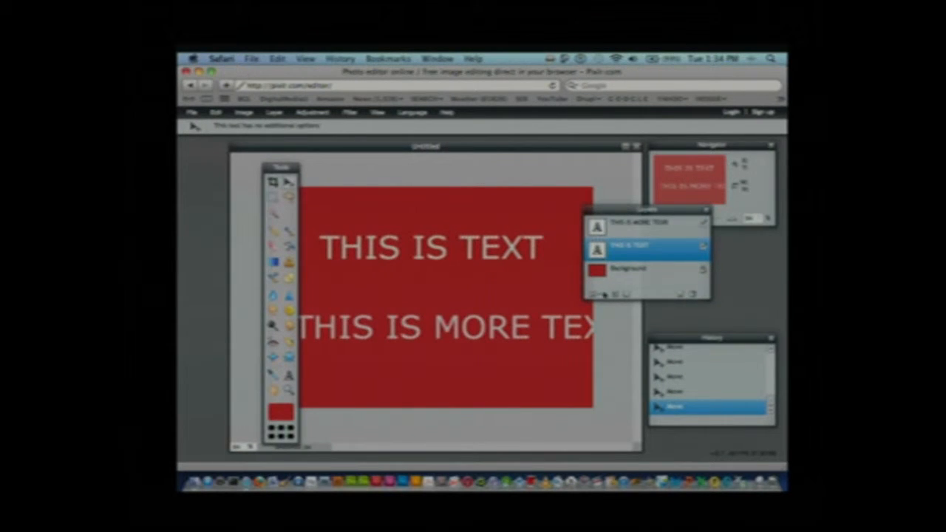
{"action": "left_click", "coordinate": [600, 295]}
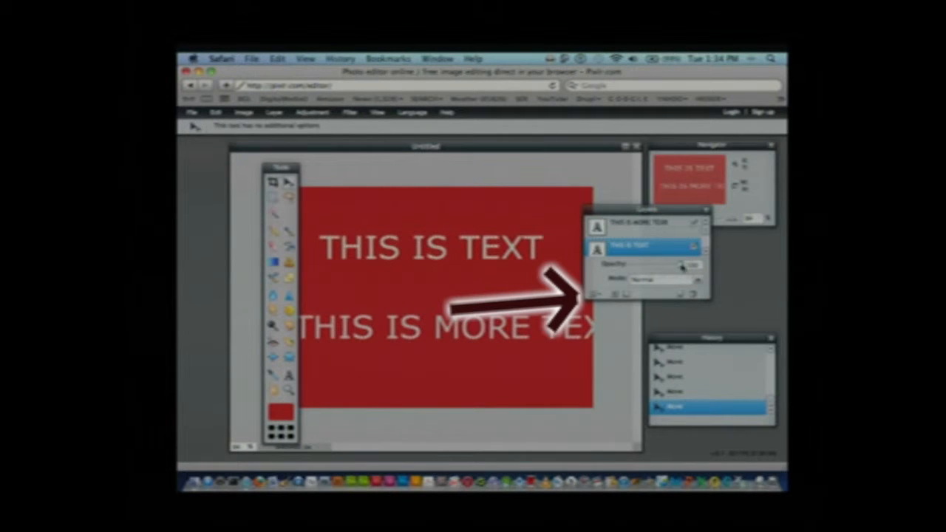
{"action": "mouse_move", "coordinate": [679, 268]}
{"action": "left_mouse_down"}
{"action": "mouse_move", "coordinate": [638, 269]}
{"action": "mouse_move", "coordinate": [662, 268]}
{"action": "left_mouse_up"}
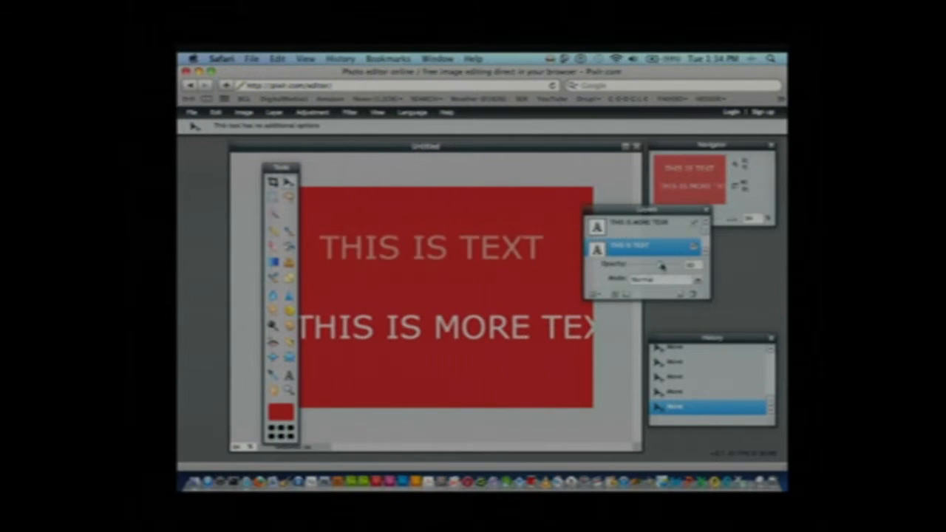
{"action": "left_click", "coordinate": [695, 282]}
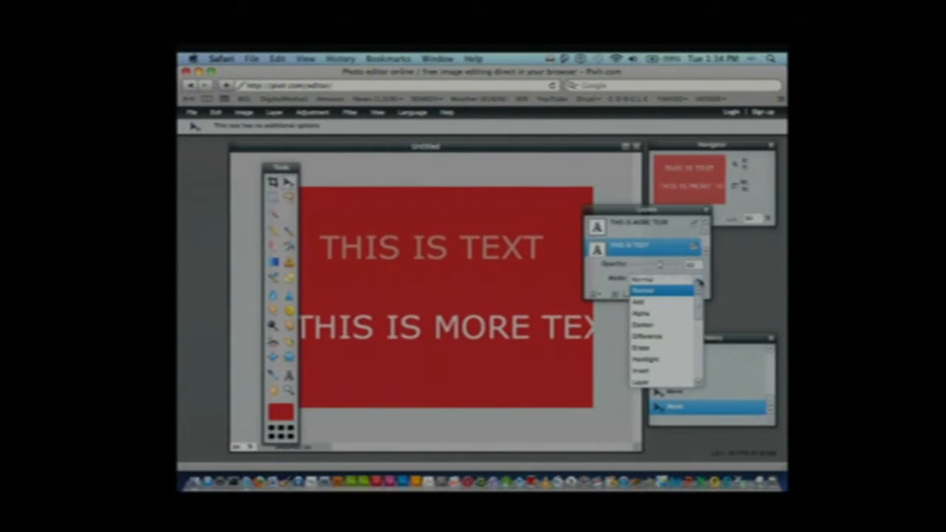
{"action": "scroll", "coordinate": [699, 304], "scroll_direction": "down", "scroll_amount": 5}
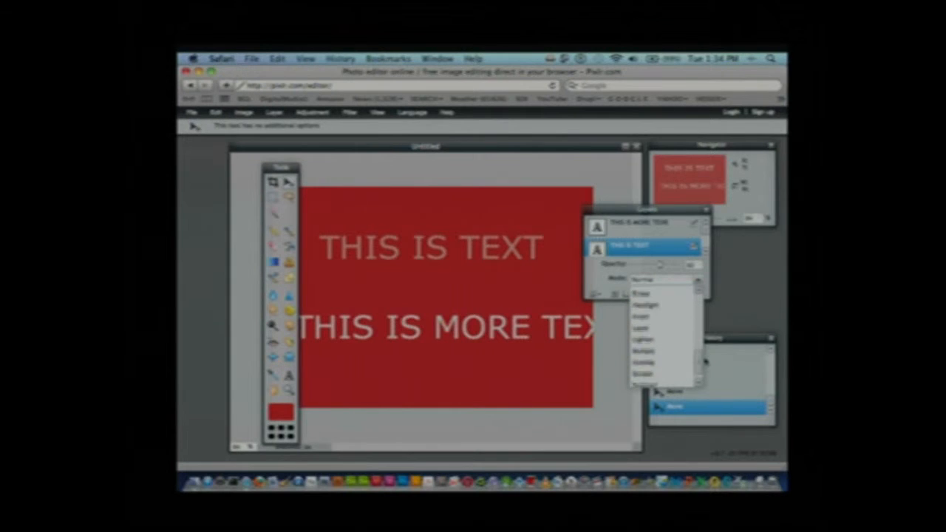
{"action": "scroll", "coordinate": [697, 295], "scroll_direction": "up", "scroll_amount": 5}
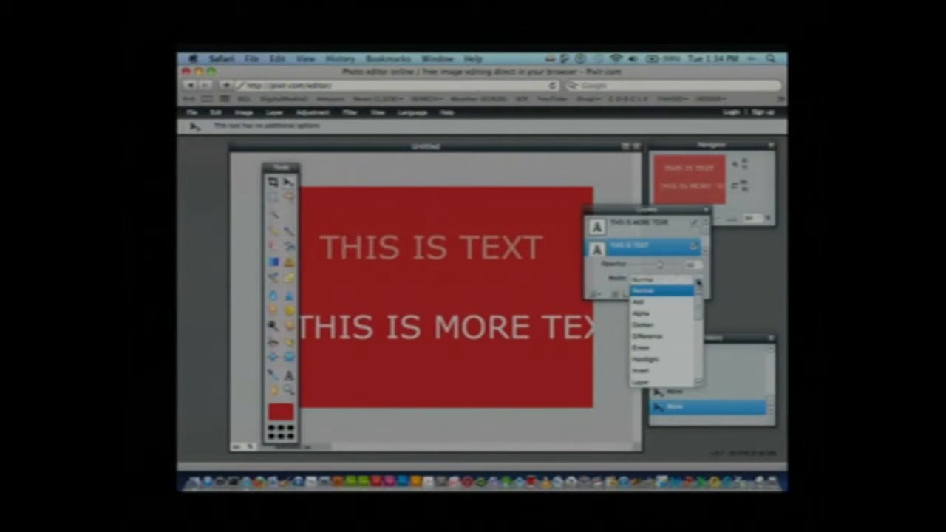
{"action": "left_click", "coordinate": [706, 274]}
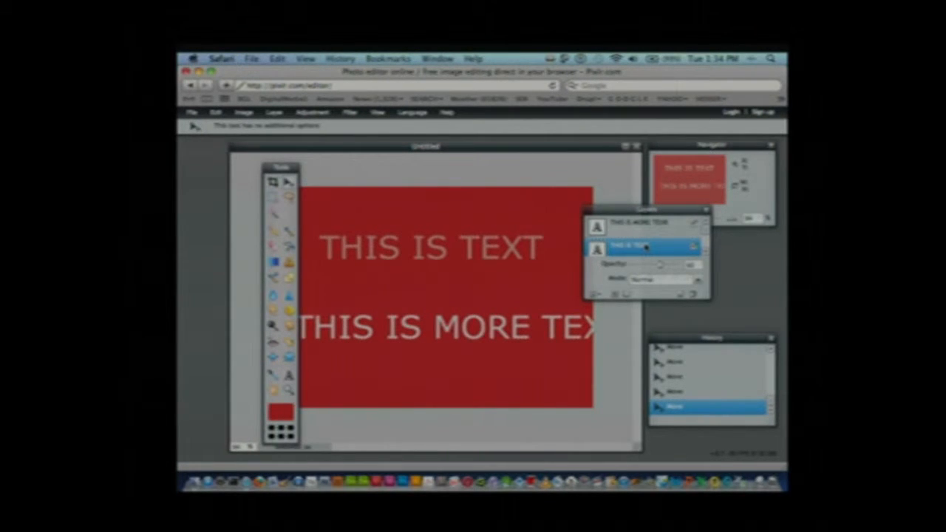
Make a copy of the "THIS IS TEXT" layer just below the original line and delete that copy
{"action": "left_click_drag", "start_coordinate": [647, 246], "coordinate": [686, 296]}
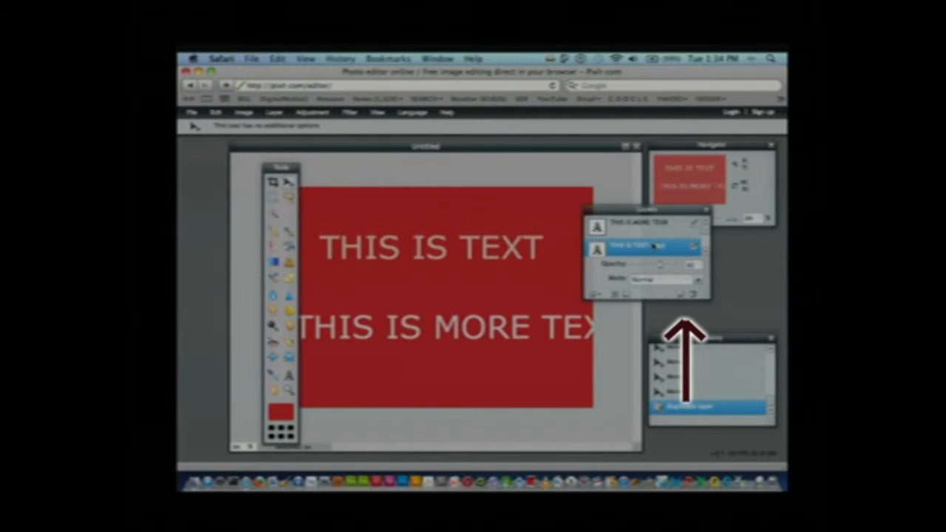
{"action": "left_click_drag", "start_coordinate": [450, 258], "coordinate": [454, 288]}
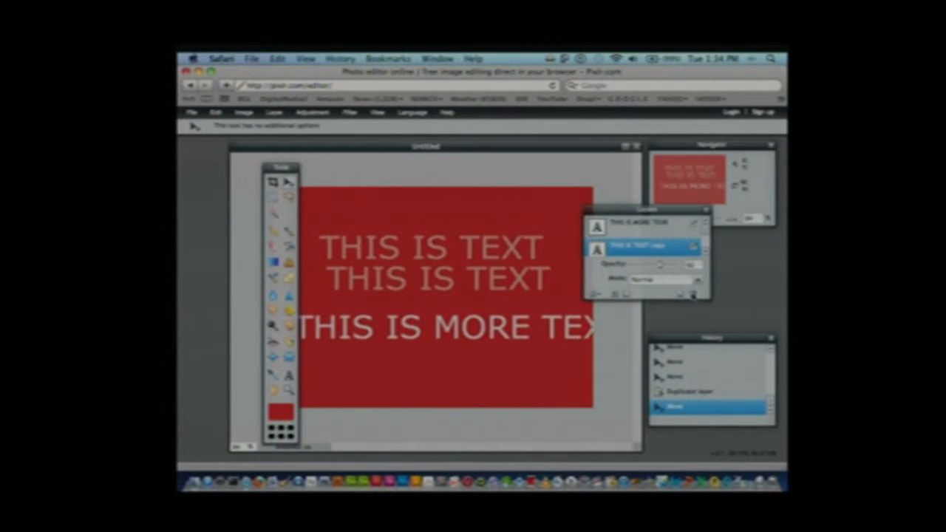
{"action": "left_click", "coordinate": [694, 295]}
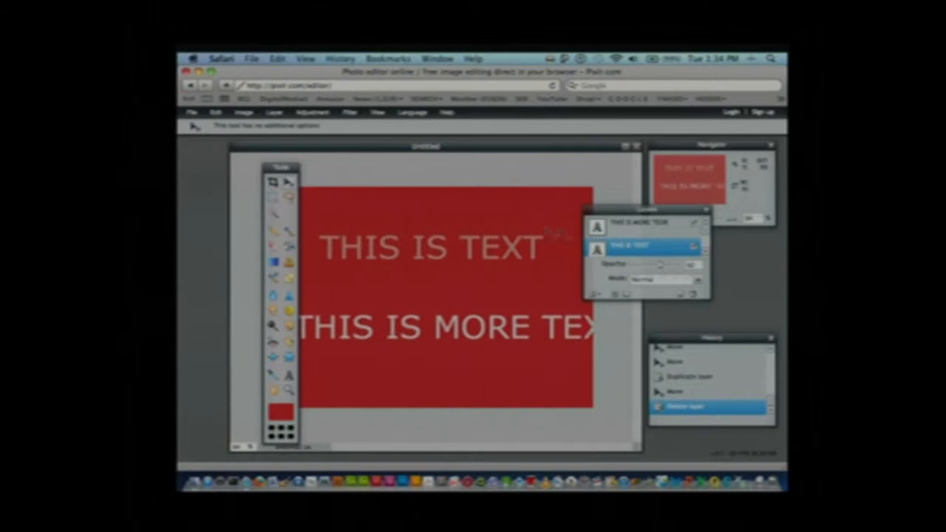
Select the Background layer and make a mark on it with the Pencil tool in the current red
{"action": "left_click", "coordinate": [273, 231]}
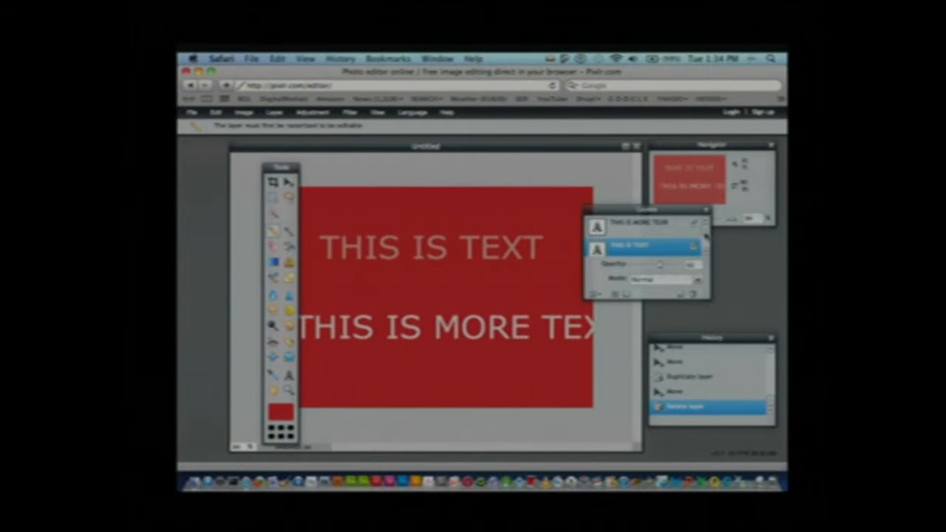
{"action": "scroll", "coordinate": [703, 235], "scroll_direction": "down", "scroll_amount": 1}
{"action": "left_click", "coordinate": [626, 242]}
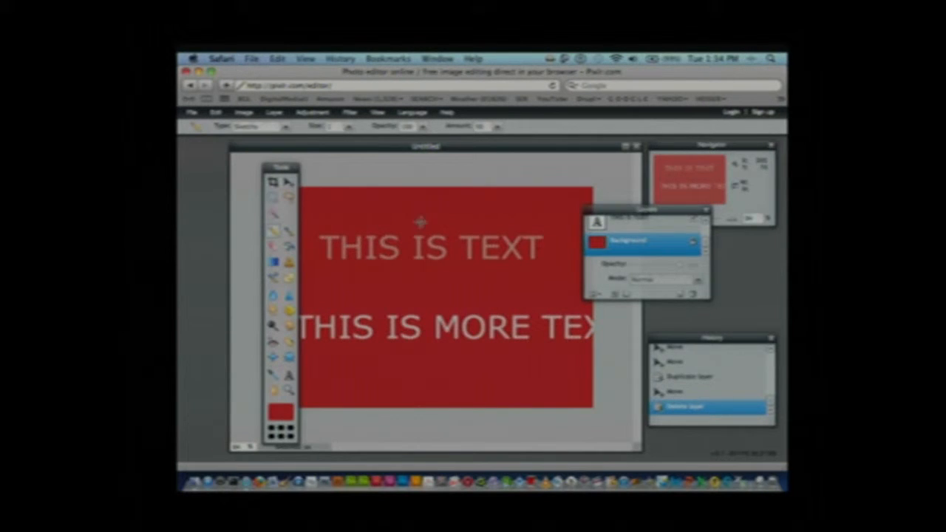
{"action": "left_click", "coordinate": [346, 295]}
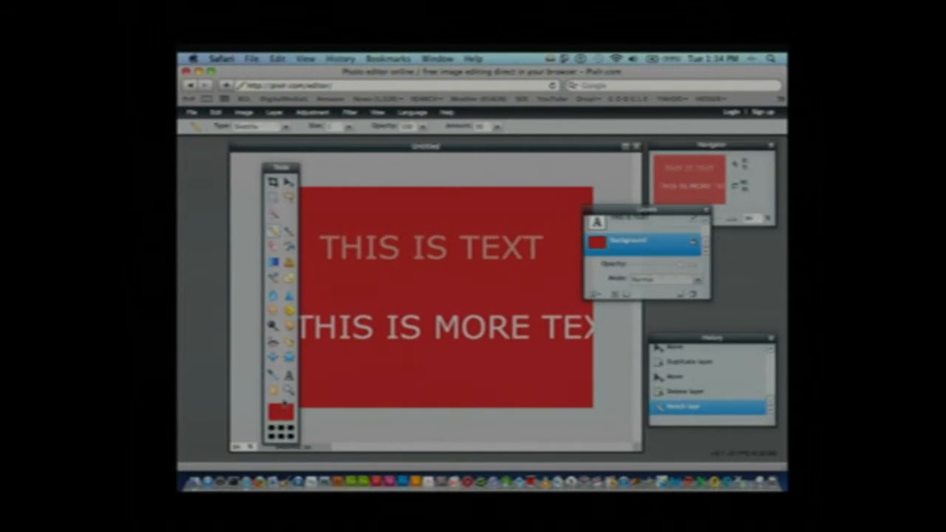
Set the drawing color to a dark brownish grey and sketch several thin Pencil strokes around the text on the background
{"action": "left_click", "coordinate": [280, 412]}
{"action": "left_click", "coordinate": [388, 237]}
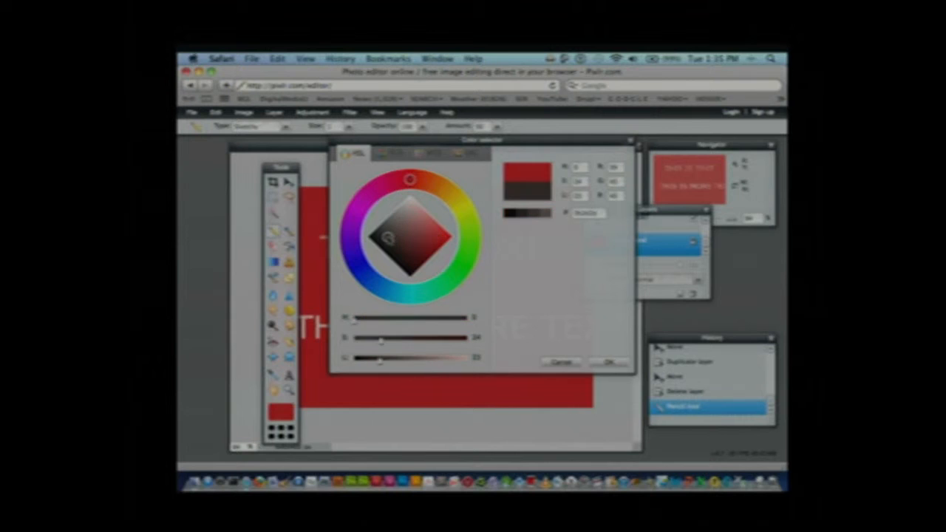
{"action": "left_click", "coordinate": [607, 363]}
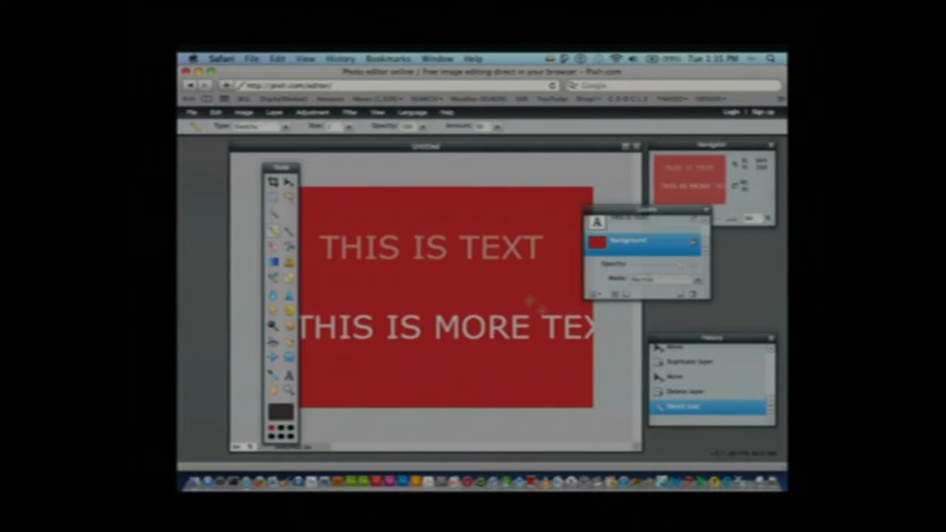
{"action": "left_click_drag", "start_coordinate": [374, 282], "coordinate": [491, 296]}
{"action": "left_click_drag", "start_coordinate": [439, 383], "coordinate": [405, 386]}
{"action": "left_click_drag", "start_coordinate": [343, 298], "coordinate": [334, 300]}
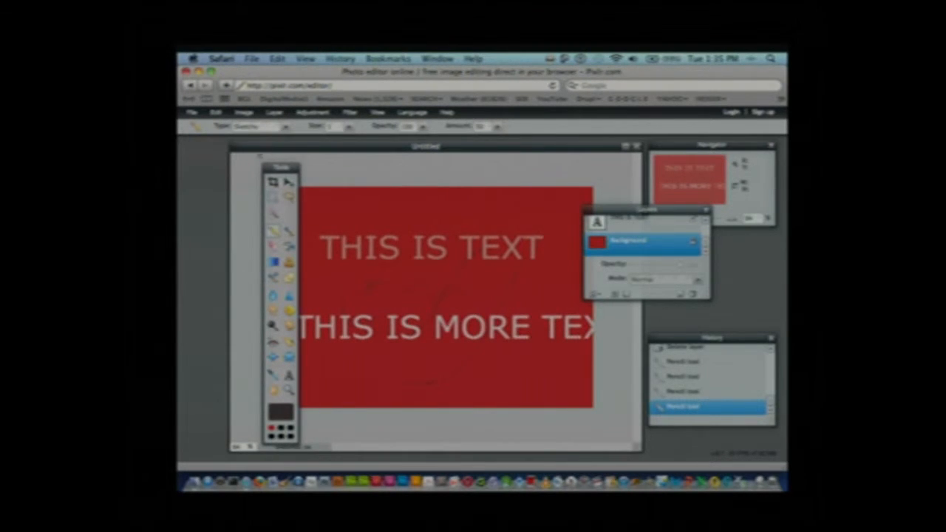
Change the Pencil type to Plain, increase its size, and draw a looped stroke behind the "THIS IS TEXT" line
{"action": "left_click", "coordinate": [287, 127]}
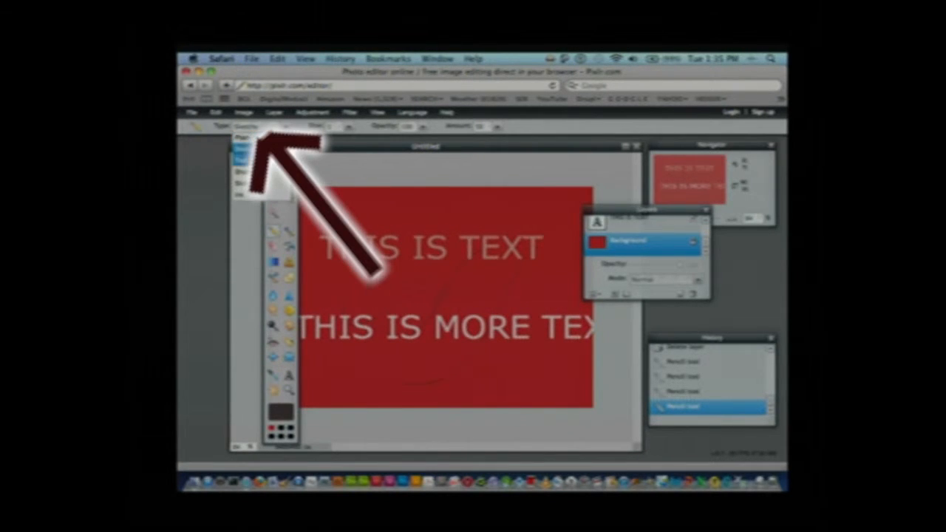
{"action": "left_click", "coordinate": [255, 138]}
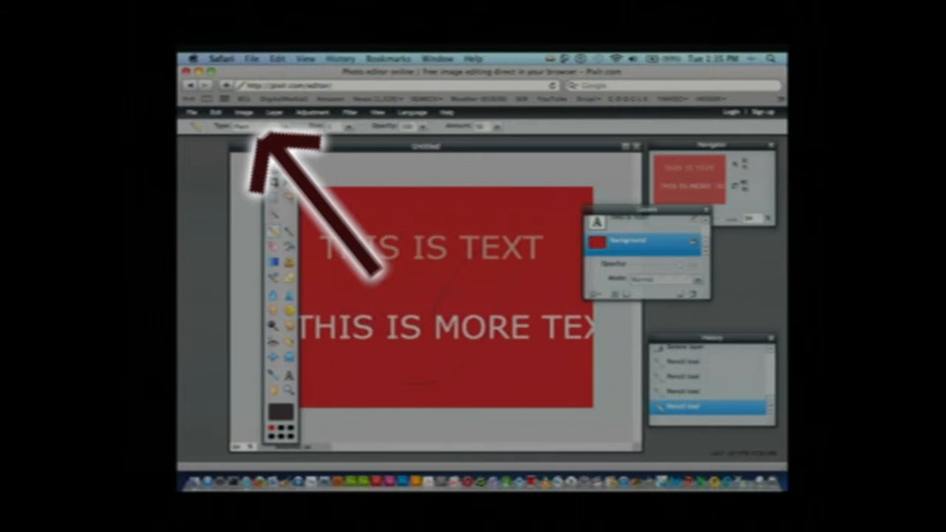
{"action": "left_click", "coordinate": [347, 127]}
{"action": "left_click_drag", "start_coordinate": [293, 139], "coordinate": [310, 139]}
{"action": "mouse_move", "coordinate": [403, 207]}
{"action": "left_mouse_down"}
{"action": "mouse_move", "coordinate": [429, 236]}
{"action": "mouse_move", "coordinate": [422, 261]}
{"action": "mouse_move", "coordinate": [407, 223]}
{"action": "mouse_move", "coordinate": [405, 230]}
{"action": "mouse_move", "coordinate": [442, 229]}
{"action": "left_mouse_up"}
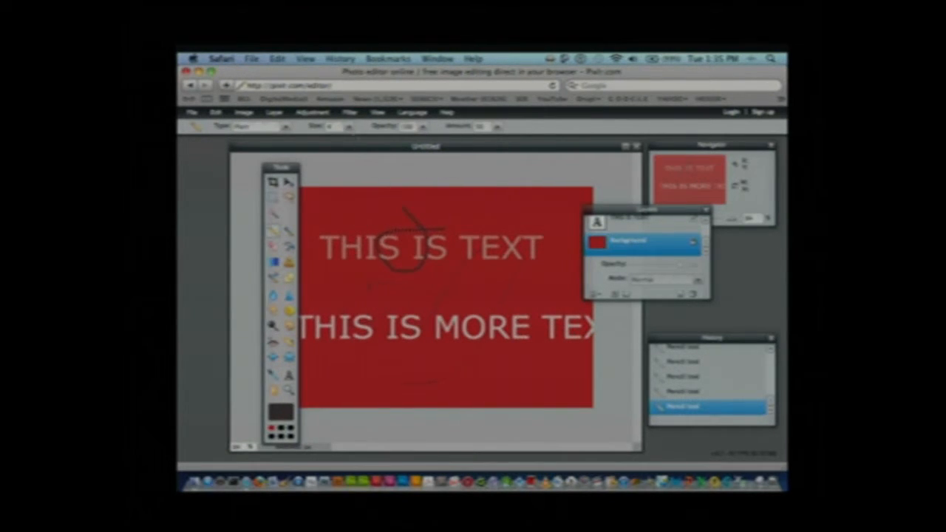
Increase the Pencil size further and draw thicker looping strokes between the two text lines
{"action": "left_click", "coordinate": [350, 129]}
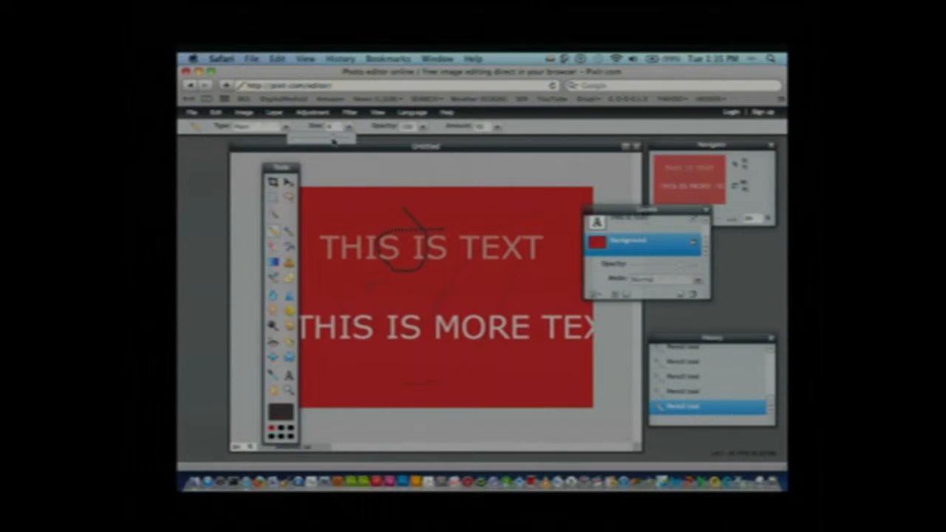
{"action": "mouse_move", "coordinate": [530, 294]}
{"action": "left_mouse_down"}
{"action": "mouse_move", "coordinate": [479, 312]}
{"action": "mouse_move", "coordinate": [412, 305]}
{"action": "mouse_move", "coordinate": [537, 290]}
{"action": "left_mouse_up"}
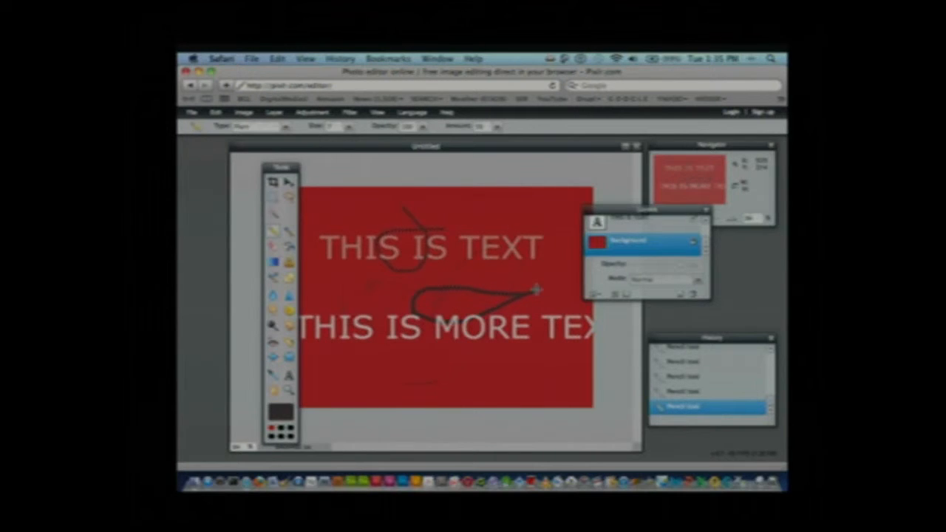
{"action": "left_click_drag", "start_coordinate": [526, 276], "coordinate": [455, 314]}
Paint one long, thick, soft looping stroke across the background with the Brush tool
{"action": "left_click", "coordinate": [289, 232]}
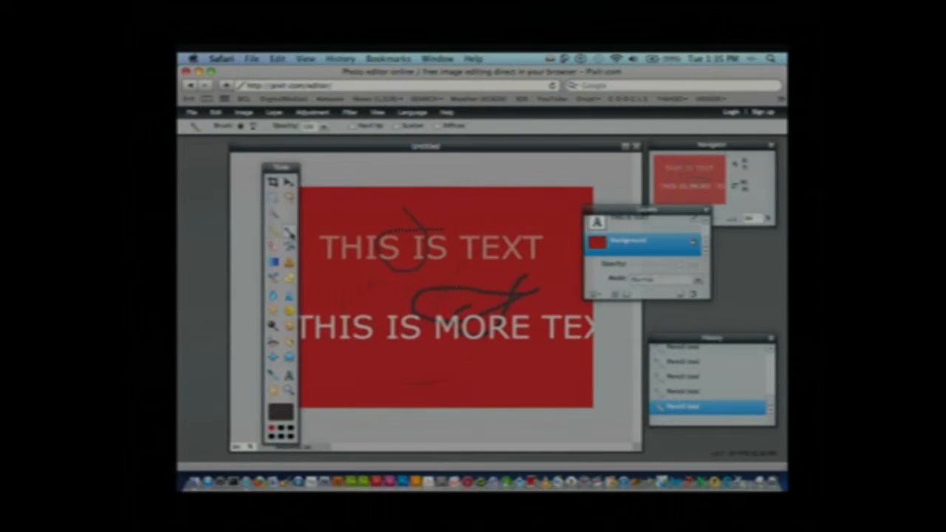
{"action": "mouse_move", "coordinate": [359, 222]}
{"action": "left_mouse_down"}
{"action": "mouse_move", "coordinate": [367, 309]}
{"action": "mouse_move", "coordinate": [351, 346]}
{"action": "mouse_move", "coordinate": [320, 314]}
{"action": "mouse_move", "coordinate": [366, 287]}
{"action": "mouse_move", "coordinate": [466, 259]}
{"action": "mouse_move", "coordinate": [449, 304]}
{"action": "mouse_move", "coordinate": [492, 358]}
{"action": "mouse_move", "coordinate": [467, 380]}
{"action": "mouse_move", "coordinate": [495, 351]}
{"action": "mouse_move", "coordinate": [421, 299]}
{"action": "mouse_move", "coordinate": [466, 300]}
{"action": "mouse_move", "coordinate": [526, 264]}
{"action": "left_mouse_up"}
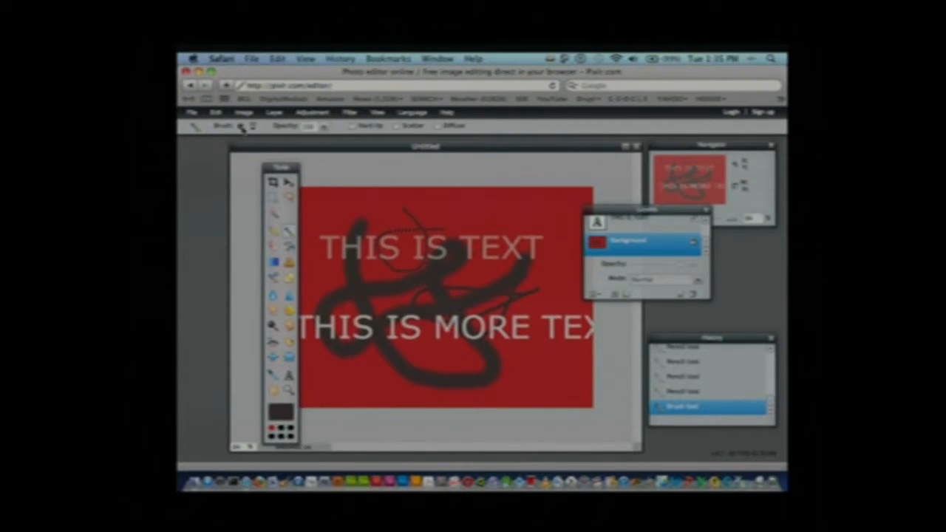
Choose the first burst-shaped brush preset in the fourth row and stamp it at several spots around the text
{"action": "left_click", "coordinate": [253, 127]}
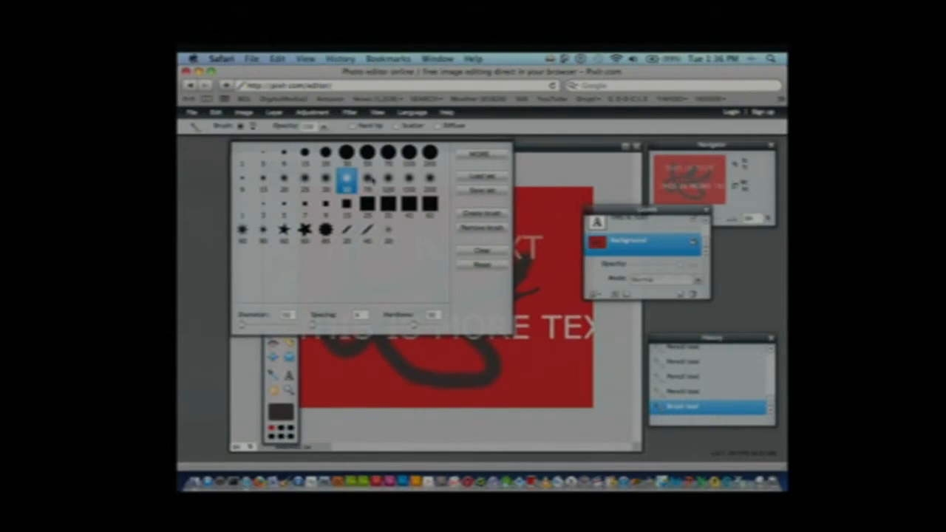
{"action": "left_click", "coordinate": [325, 231]}
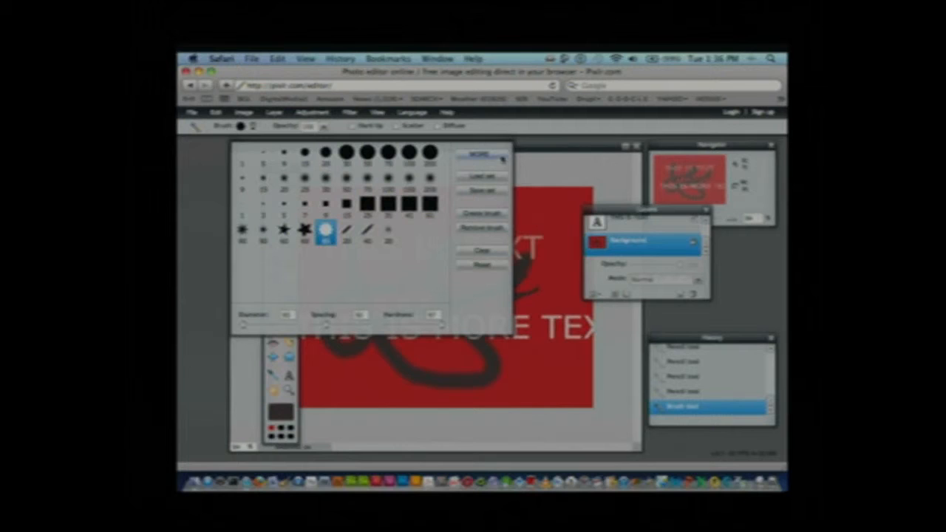
{"action": "left_click", "coordinate": [304, 232]}
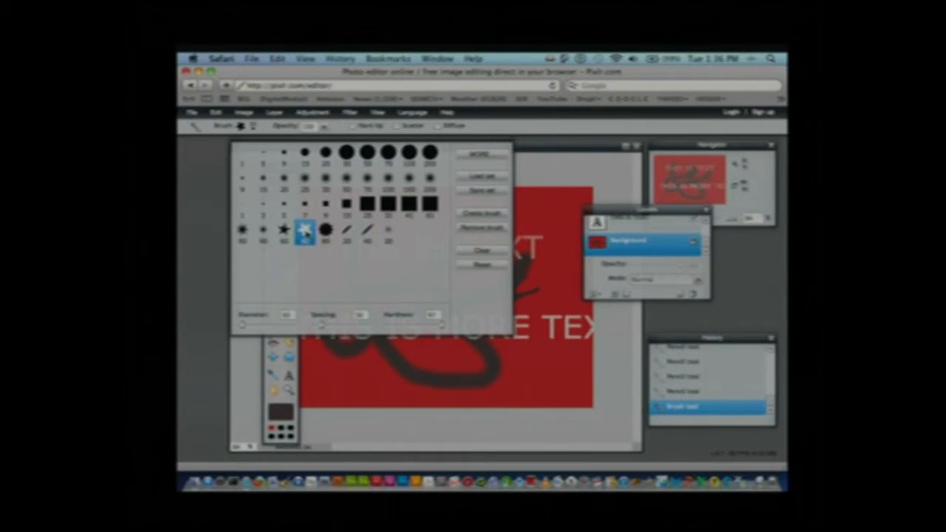
{"action": "left_click", "coordinate": [244, 234]}
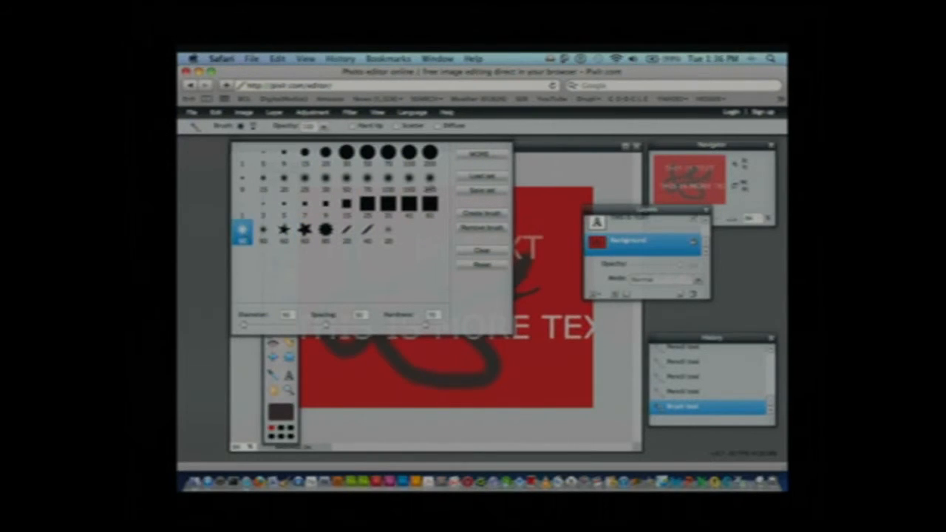
{"action": "left_click", "coordinate": [560, 284]}
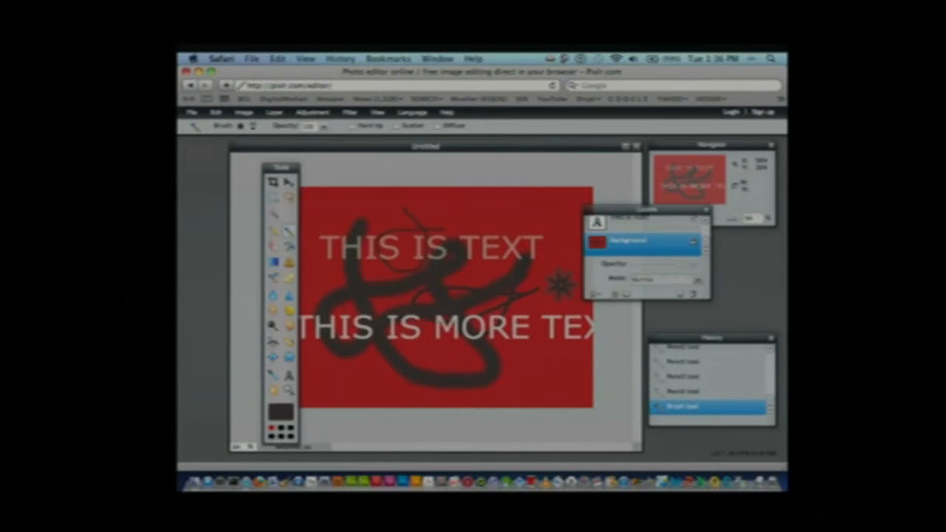
{"action": "left_click", "coordinate": [540, 343]}
{"action": "left_click", "coordinate": [502, 212]}
{"action": "left_click", "coordinate": [381, 229]}
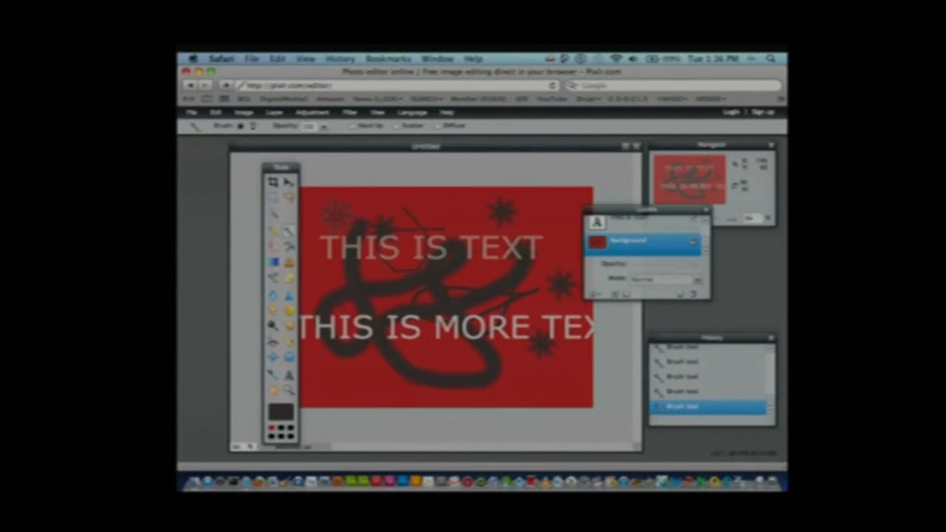
{"action": "left_click", "coordinate": [326, 279]}
{"action": "left_click", "coordinate": [436, 225]}
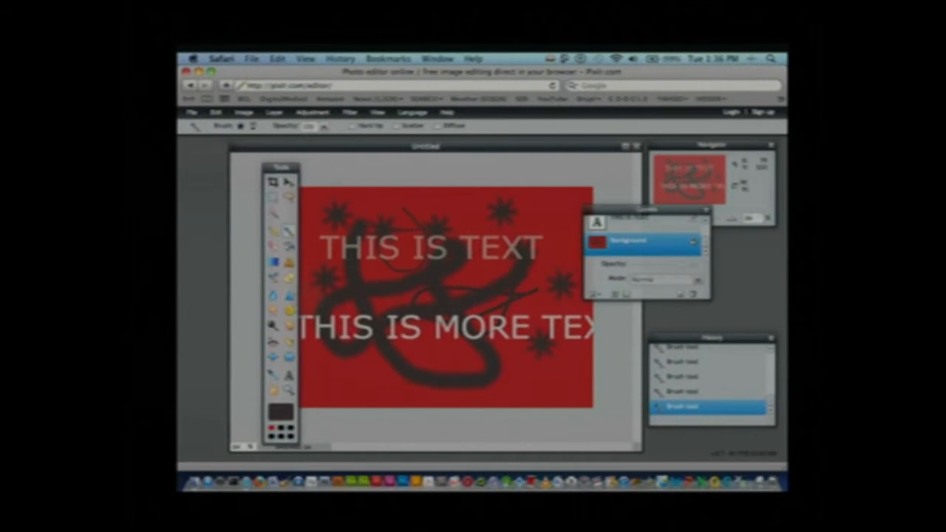
Clone burst marks onto the background with the Clone Stamp tool, above the first text line and near the lower-right corner
{"action": "left_click", "coordinate": [288, 264]}
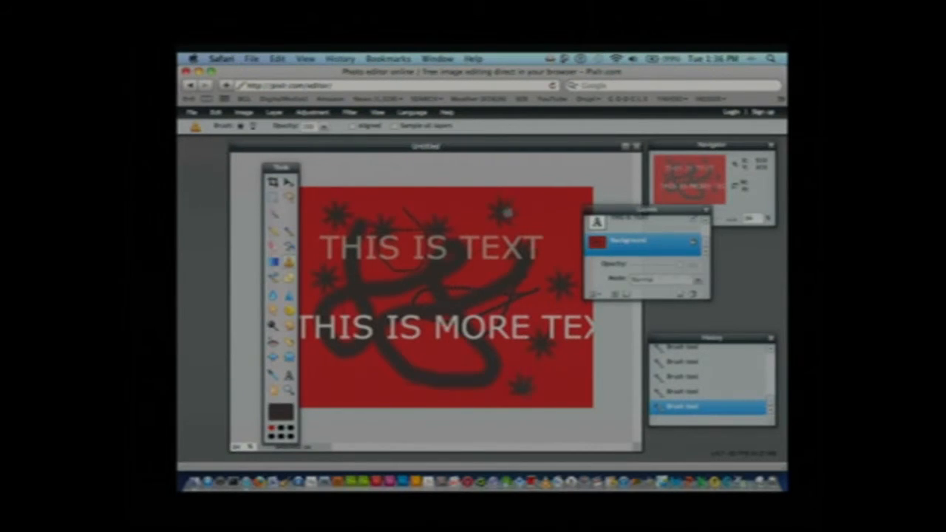
{"action": "left_click_drag", "start_coordinate": [534, 385], "coordinate": [543, 396]}
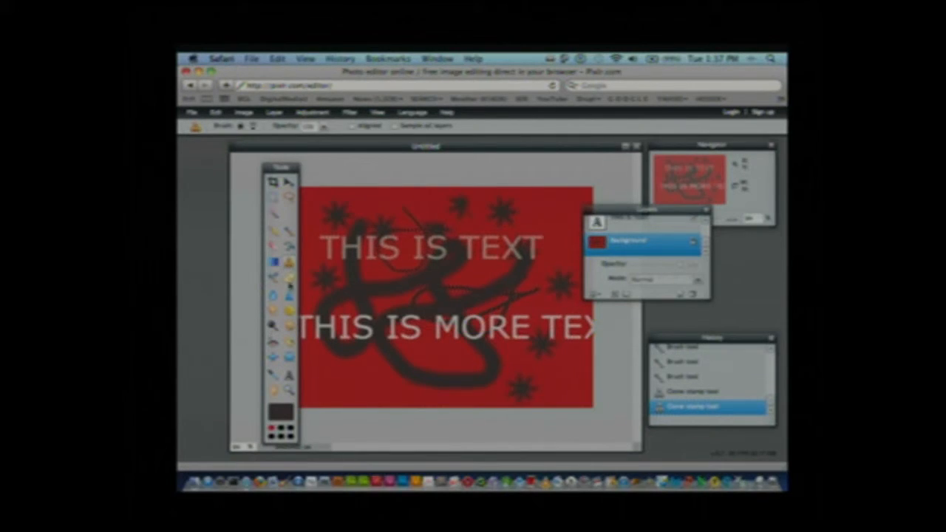
Draw a small, narrow black filled rectangle between the two text lines with the Drawing tool
{"action": "left_click", "coordinate": [289, 279]}
{"action": "left_click_drag", "start_coordinate": [391, 285], "coordinate": [403, 323]}
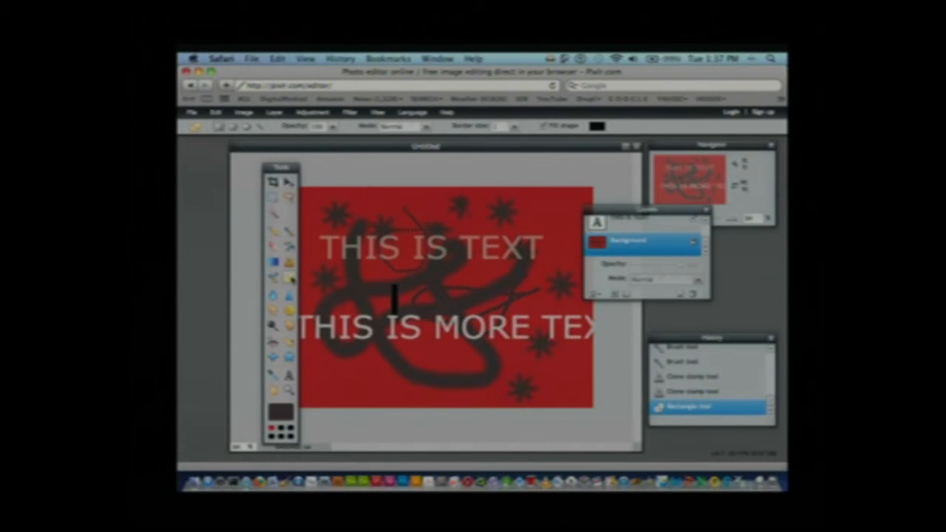
Draw a black filled rounded rectangle behind the first text line and move the text to sit inside it
{"action": "left_click", "coordinate": [238, 128]}
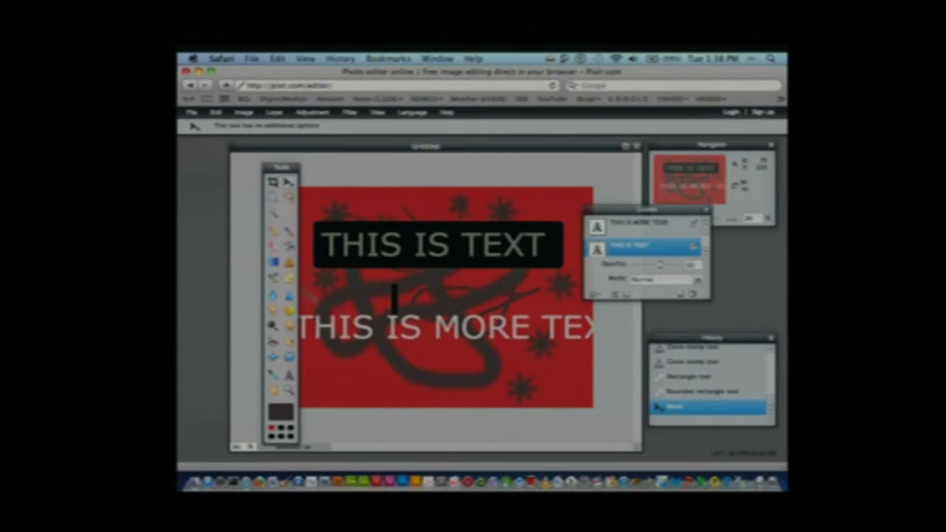
Sample the canvas red, then black, then the red again as the foreground colour with the Color Picker tool
{"action": "left_click", "coordinate": [273, 376]}
{"action": "left_click", "coordinate": [481, 195]}
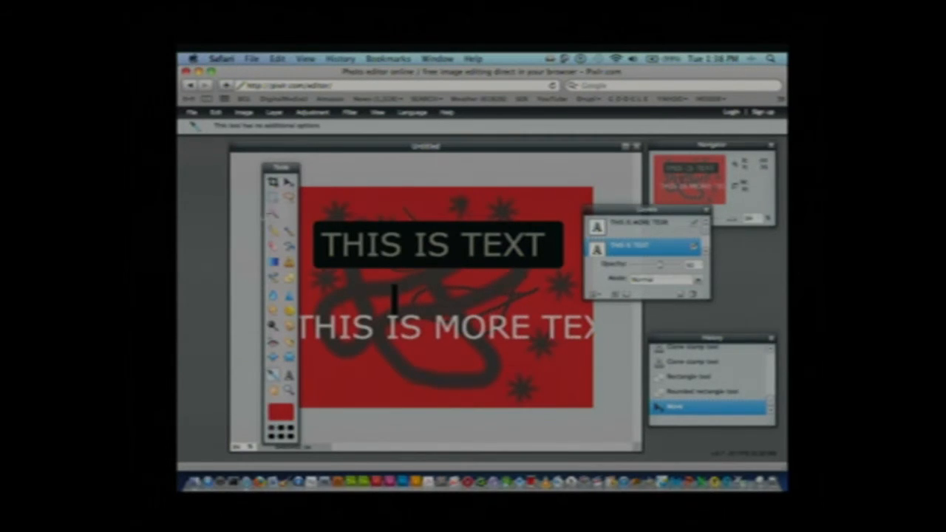
{"action": "key", "text": "x"}
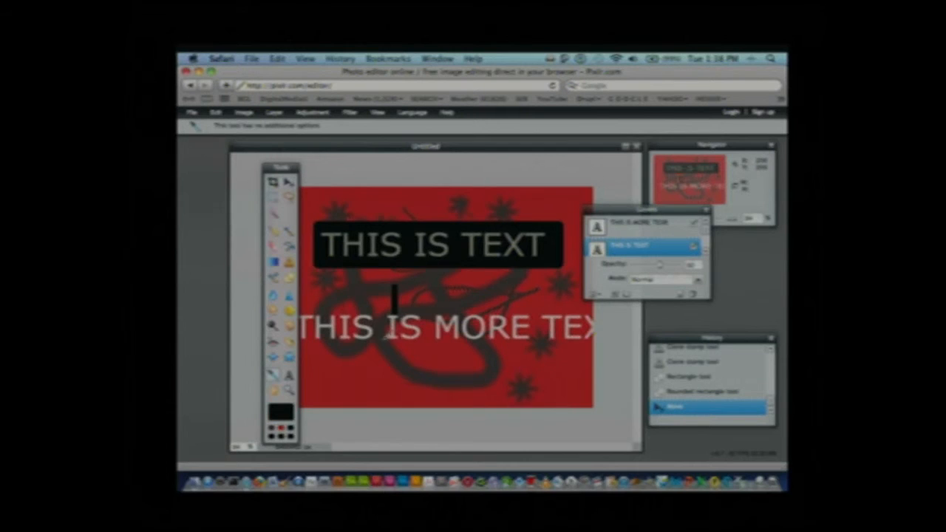
{"action": "left_click", "coordinate": [552, 325]}
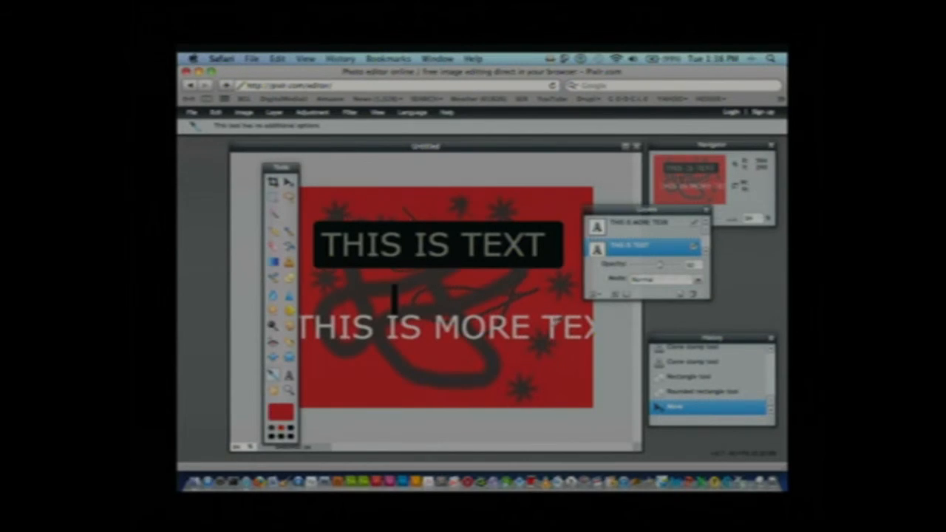
{"action": "left_click", "coordinate": [273, 330]}
{"action": "left_click", "coordinate": [275, 314]}
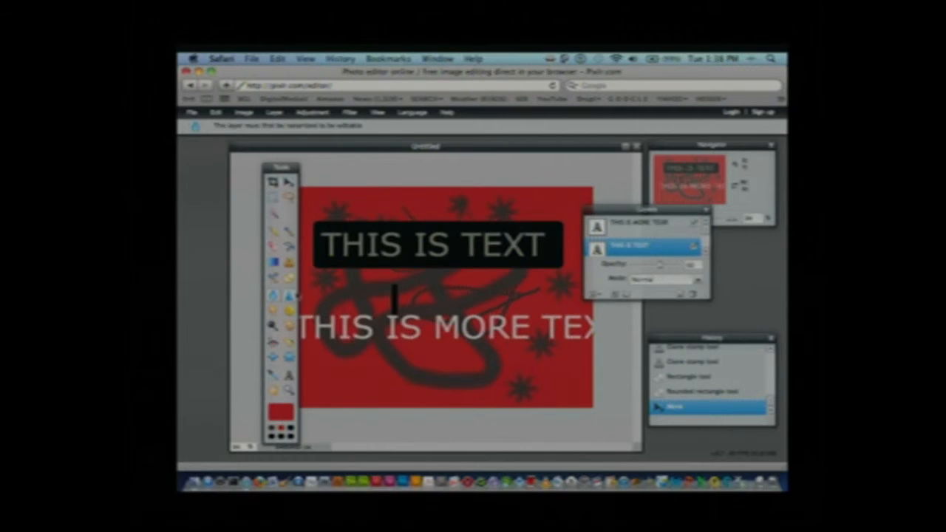
{"action": "left_click", "coordinate": [289, 296]}
{"action": "left_click", "coordinate": [277, 281]}
{"action": "left_click", "coordinate": [289, 280]}
{"action": "left_click", "coordinate": [289, 264]}
Fill the Background layer with the blue-and-gold linear gradient preset, drawn vertically from the canvas's upper edge past its lower edge
{"action": "left_click", "coordinate": [275, 266]}
{"action": "scroll", "coordinate": [701, 238], "scroll_direction": "down", "scroll_amount": 1}
{"action": "left_click", "coordinate": [650, 243]}
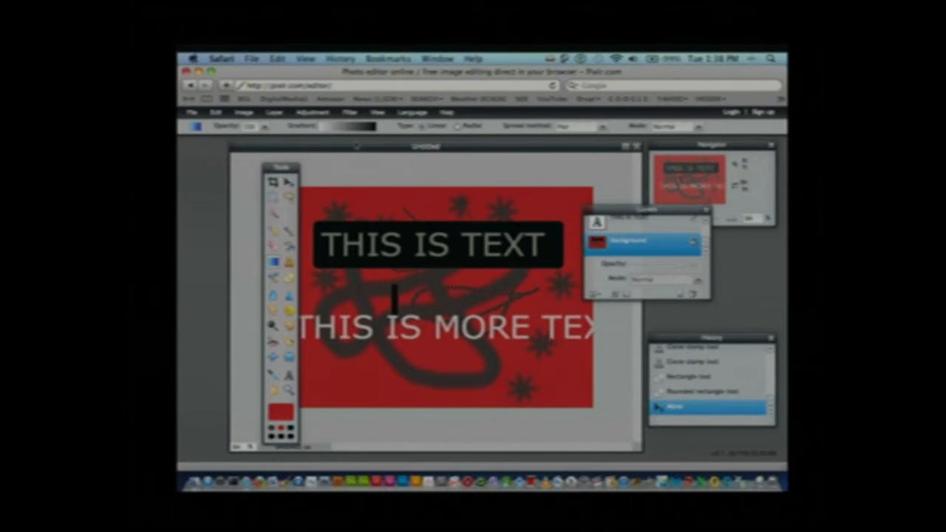
{"action": "left_click", "coordinate": [354, 127]}
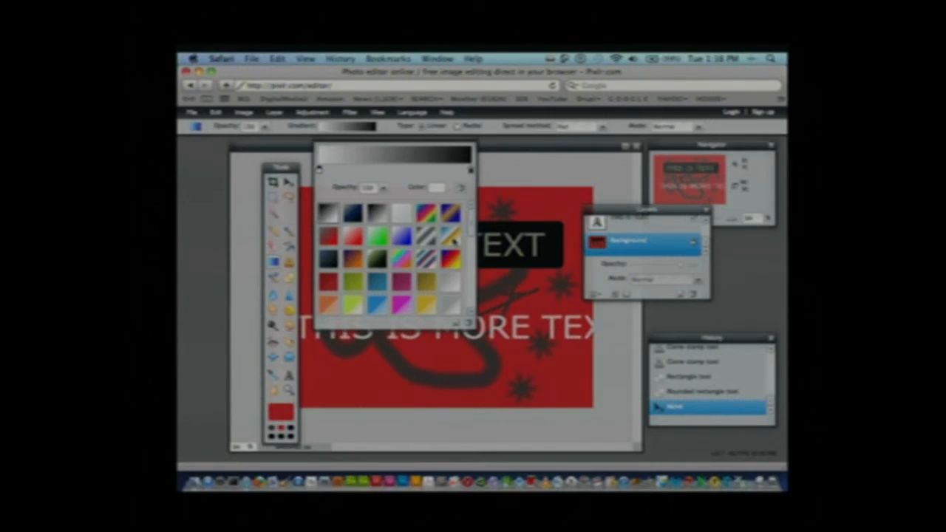
{"action": "left_click", "coordinate": [452, 237]}
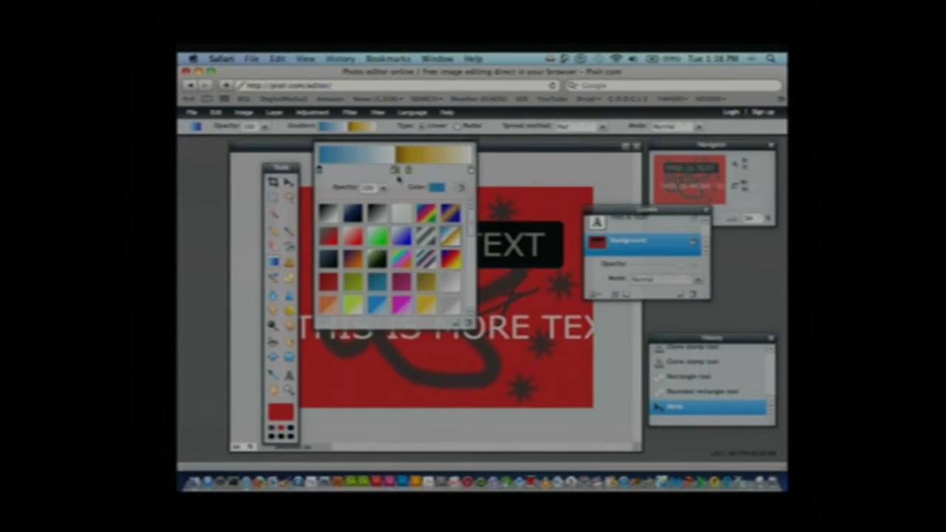
{"action": "left_click", "coordinate": [521, 292]}
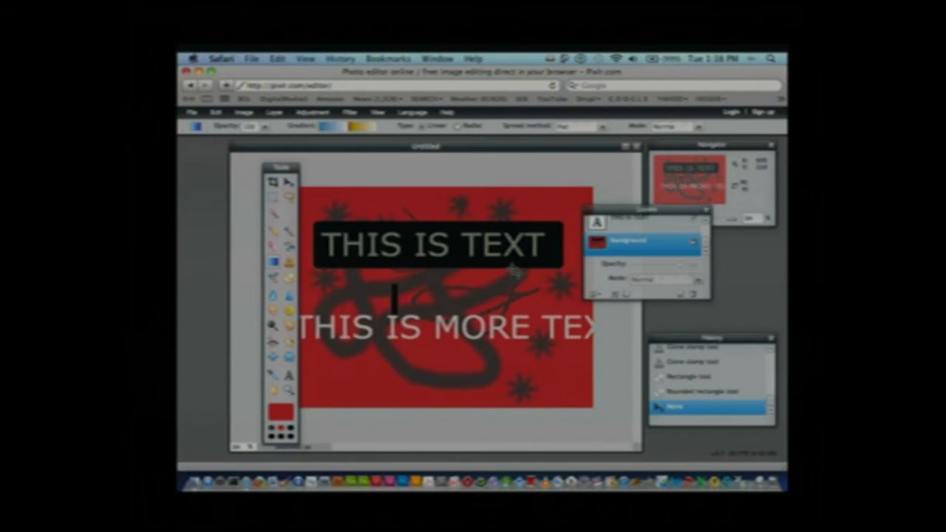
{"action": "left_click_drag", "start_coordinate": [444, 190], "coordinate": [450, 408]}
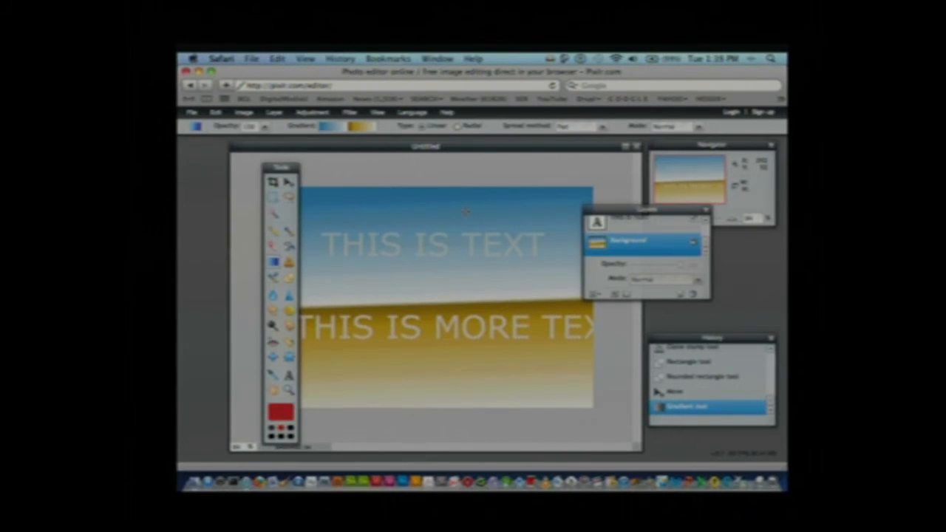
{"action": "left_click_drag", "start_coordinate": [452, 191], "coordinate": [451, 433]}
{"action": "left_click_drag", "start_coordinate": [453, 434], "coordinate": [453, 434]}
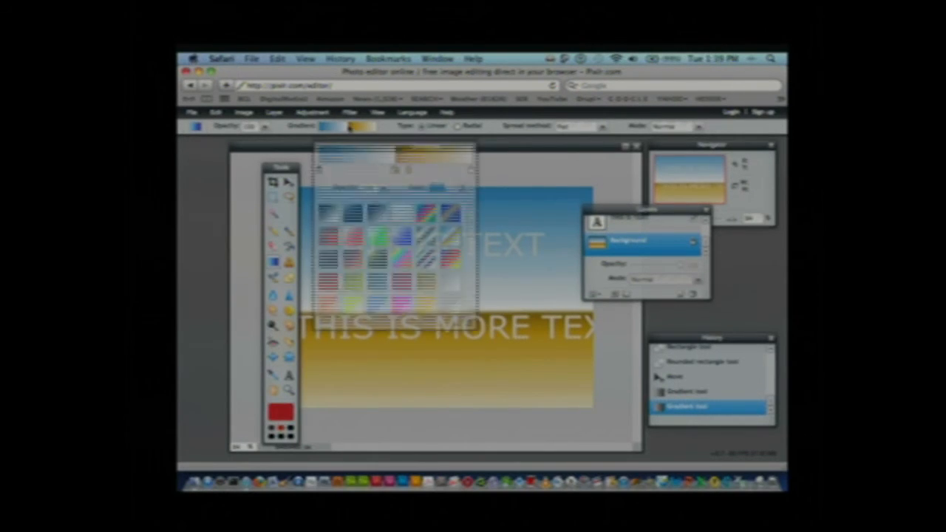
Recolour the gradient's last colour stop with the sky blue sampled from the upper part of the canvas
{"action": "left_click", "coordinate": [350, 127]}
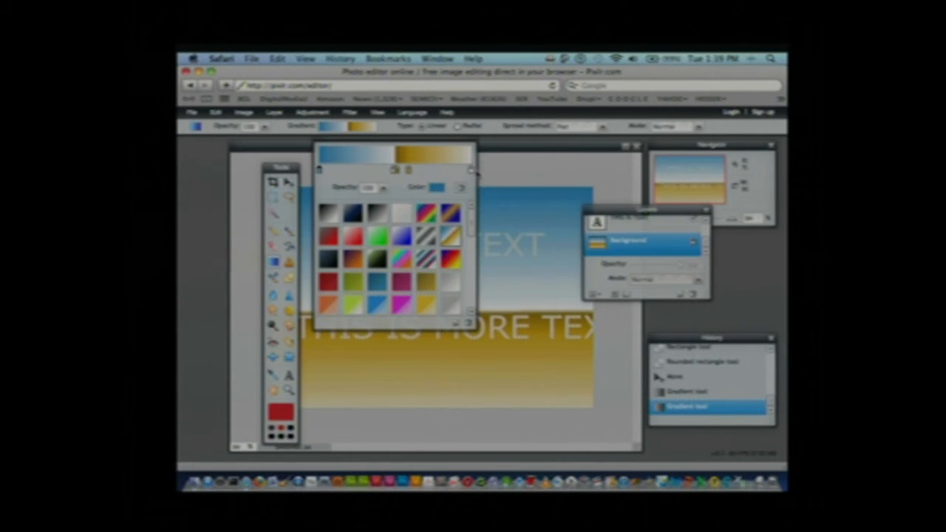
{"action": "left_click", "coordinate": [471, 172]}
{"action": "left_click", "coordinate": [441, 189]}
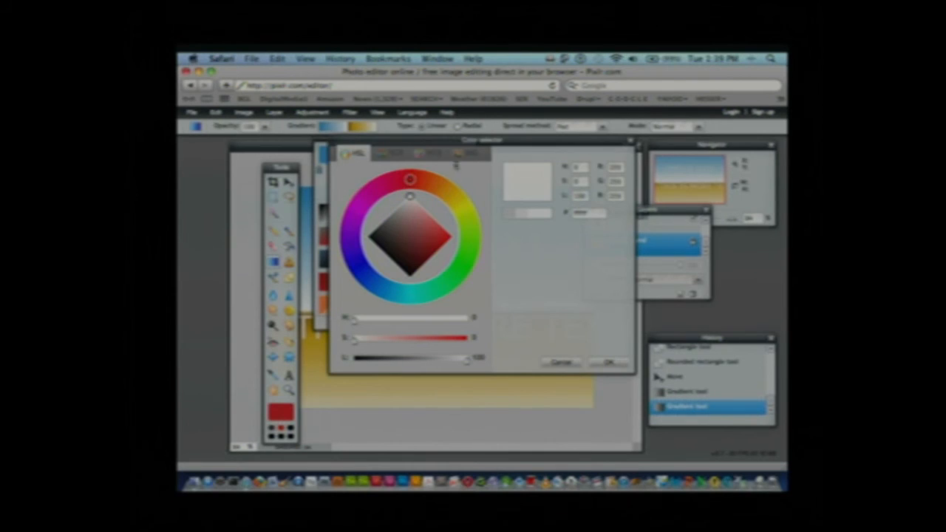
{"action": "left_click_drag", "start_coordinate": [445, 141], "coordinate": [582, 234]}
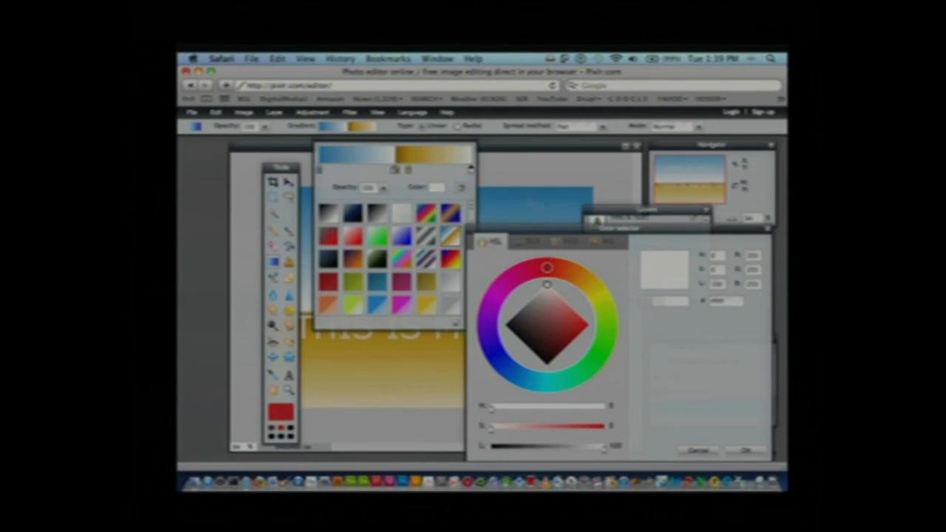
{"action": "left_click", "coordinate": [515, 193]}
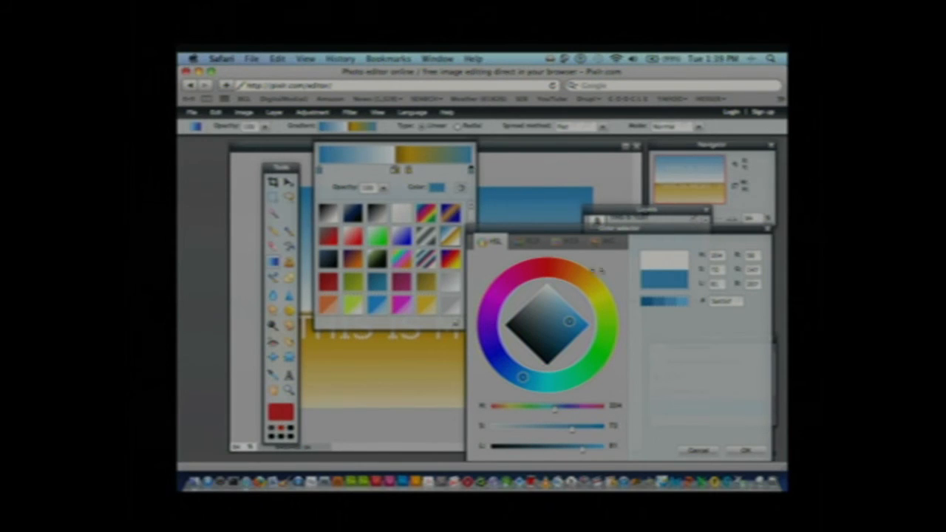
{"action": "left_click", "coordinate": [531, 198]}
{"action": "left_click", "coordinate": [755, 453]}
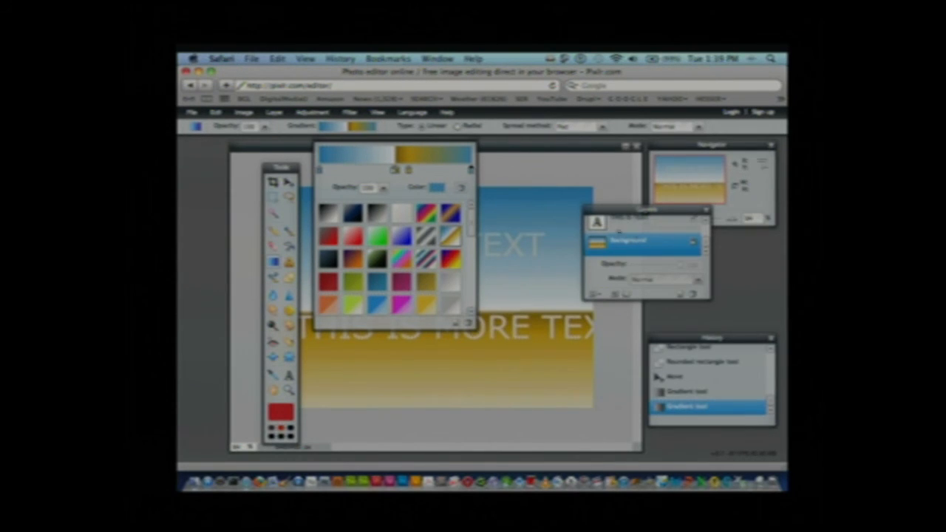
{"action": "left_click", "coordinate": [532, 218]}
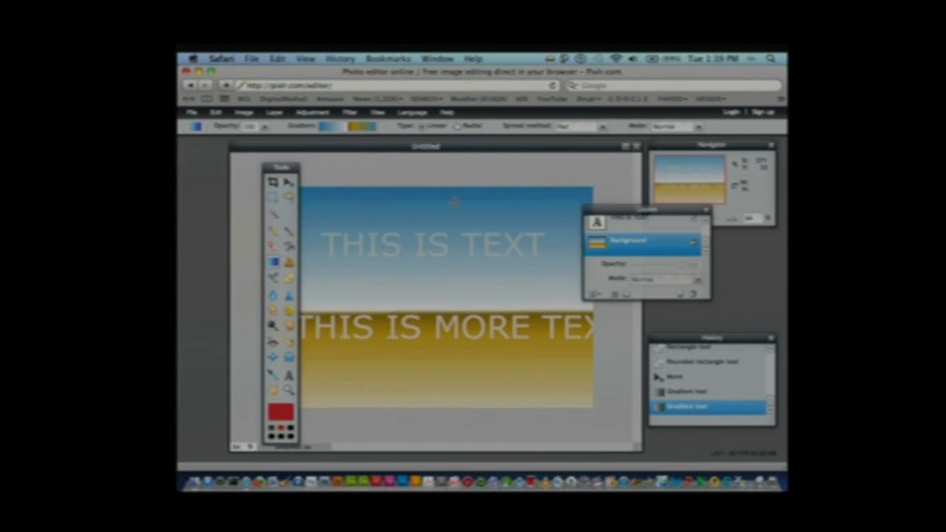
Redraw the edited linear gradient down the Background layer several times, finishing with a pass from the upper edge to near the lower edge
{"action": "left_click_drag", "start_coordinate": [456, 244], "coordinate": [463, 428]}
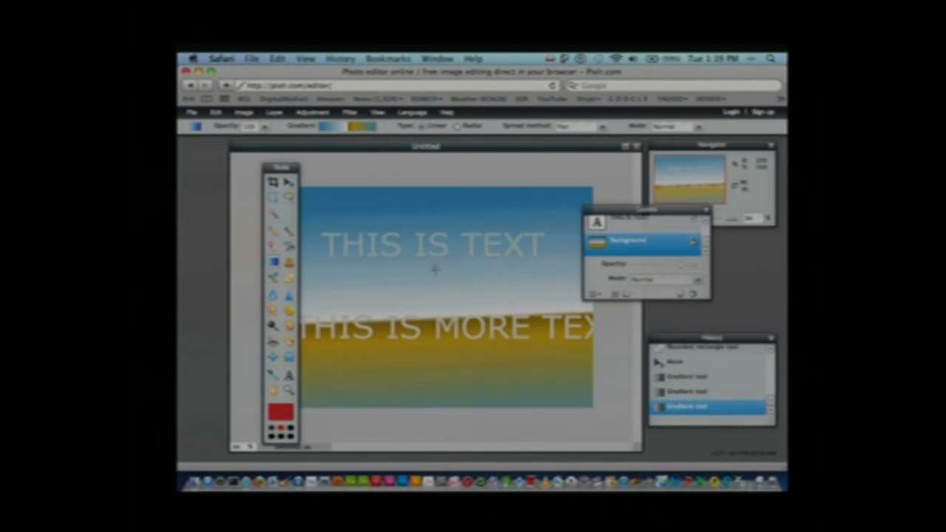
{"action": "left_click_drag", "start_coordinate": [429, 255], "coordinate": [433, 421]}
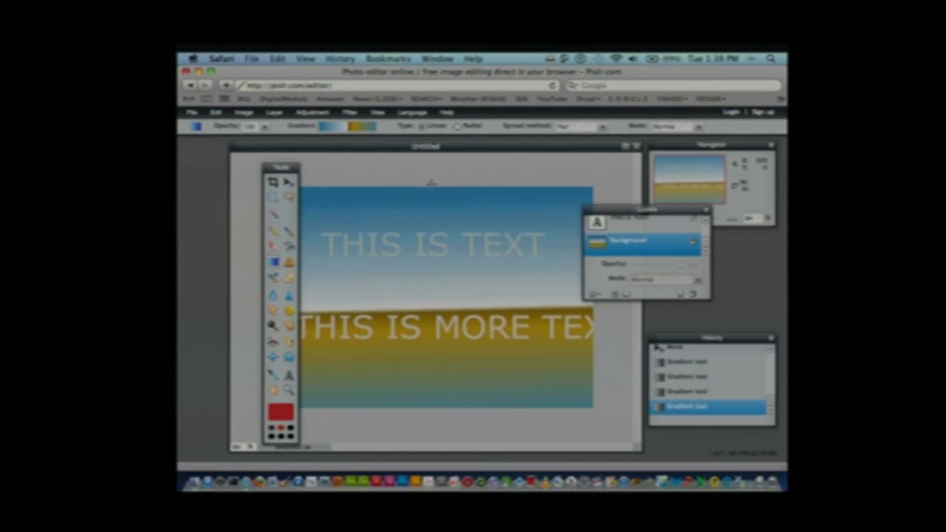
{"action": "left_click_drag", "start_coordinate": [423, 194], "coordinate": [431, 365]}
{"action": "left_click_drag", "start_coordinate": [427, 395], "coordinate": [427, 396]}
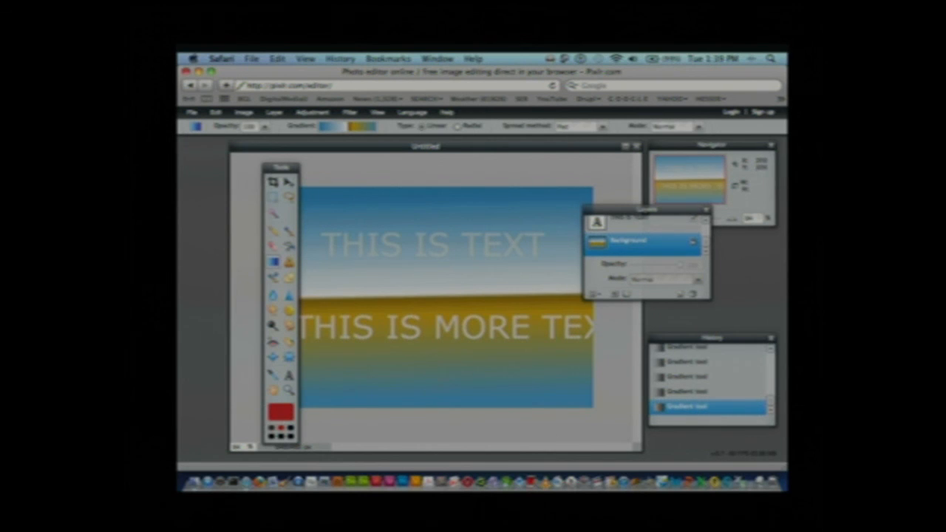